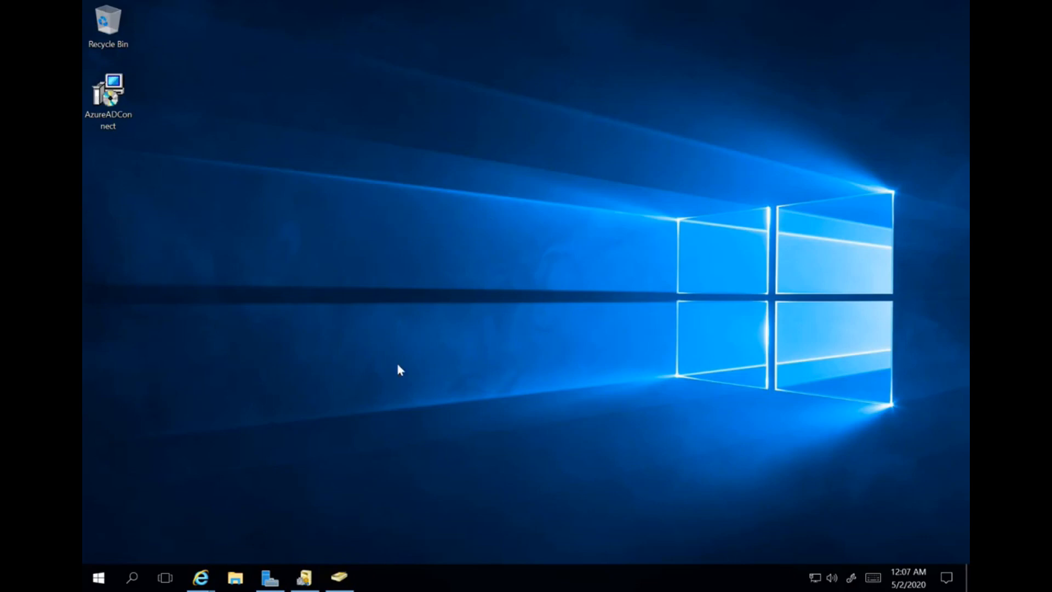
- View the three user accounts in the O365 Users OU of ALAB.LOCAL in Active Directory Users and Computers
mouse_move(306, 583)
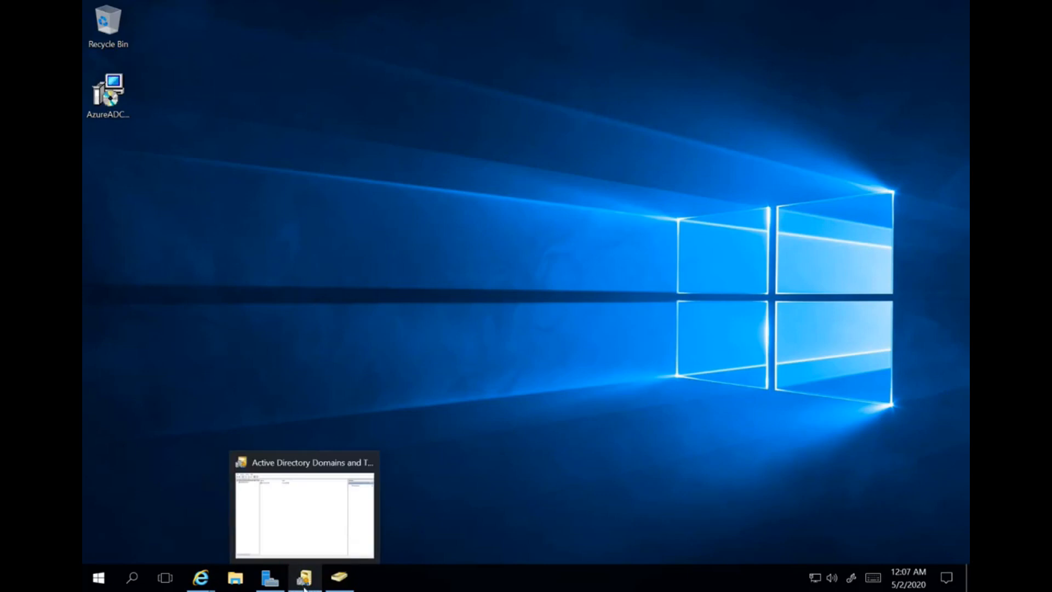
left_click(335, 587)
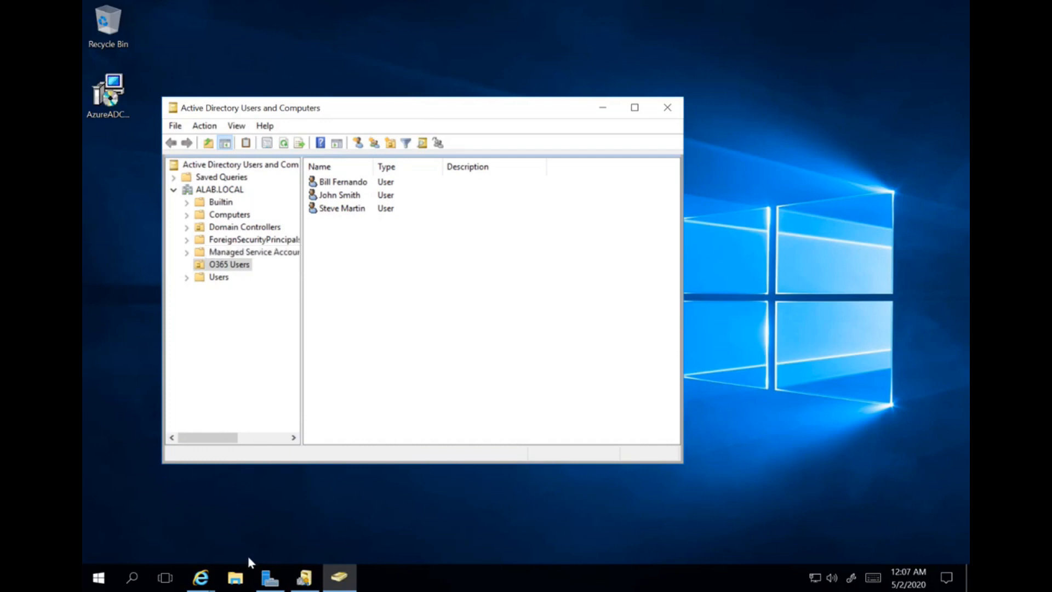
left_click(200, 577)
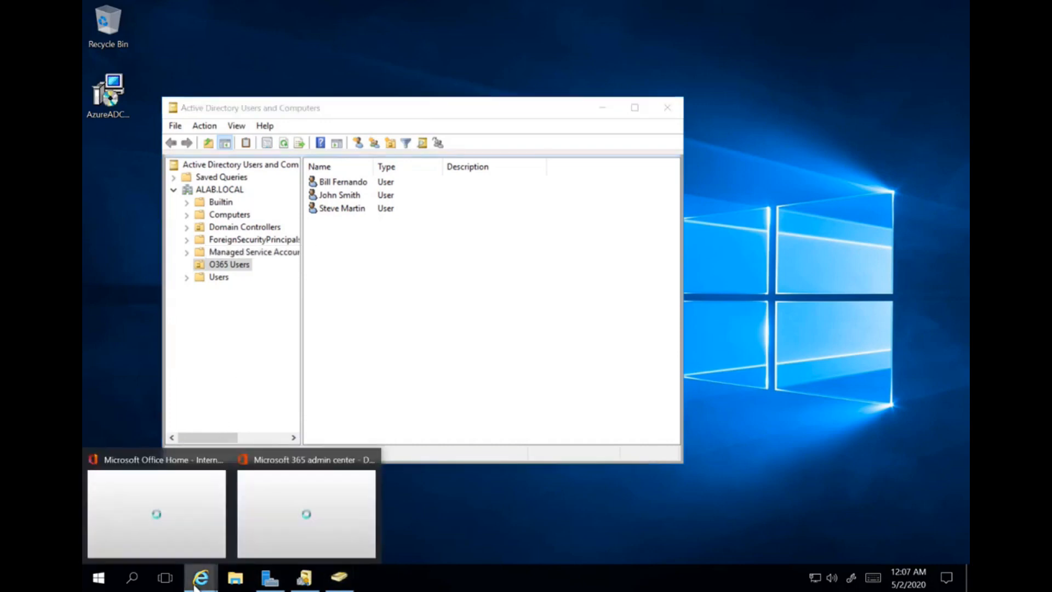
- Search 'download azure ad connect' in a new tab and open Microsoft's Azure AD Connect download page
left_click(252, 550)
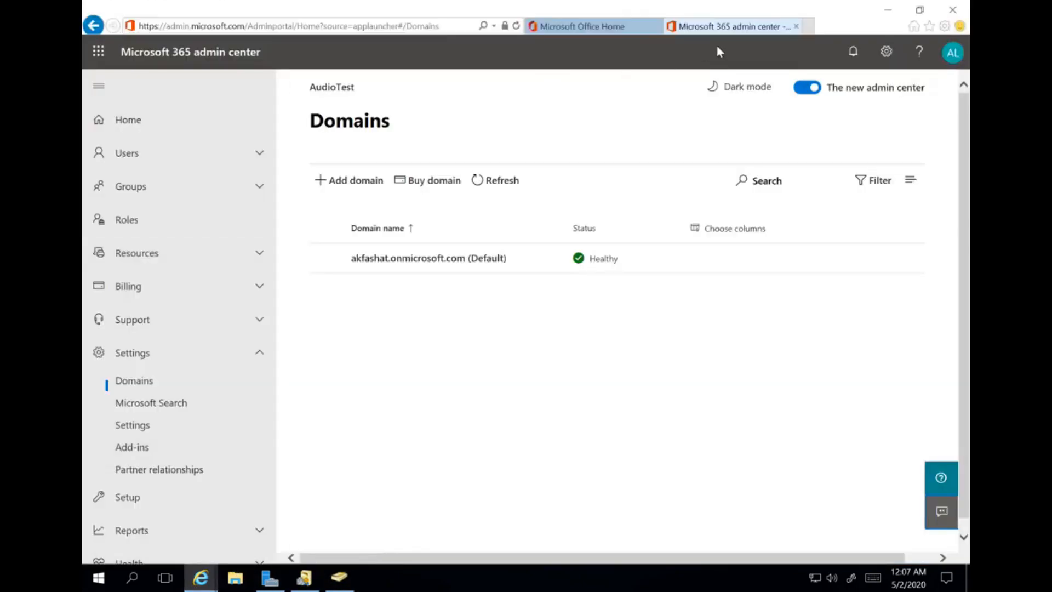
left_click(813, 26)
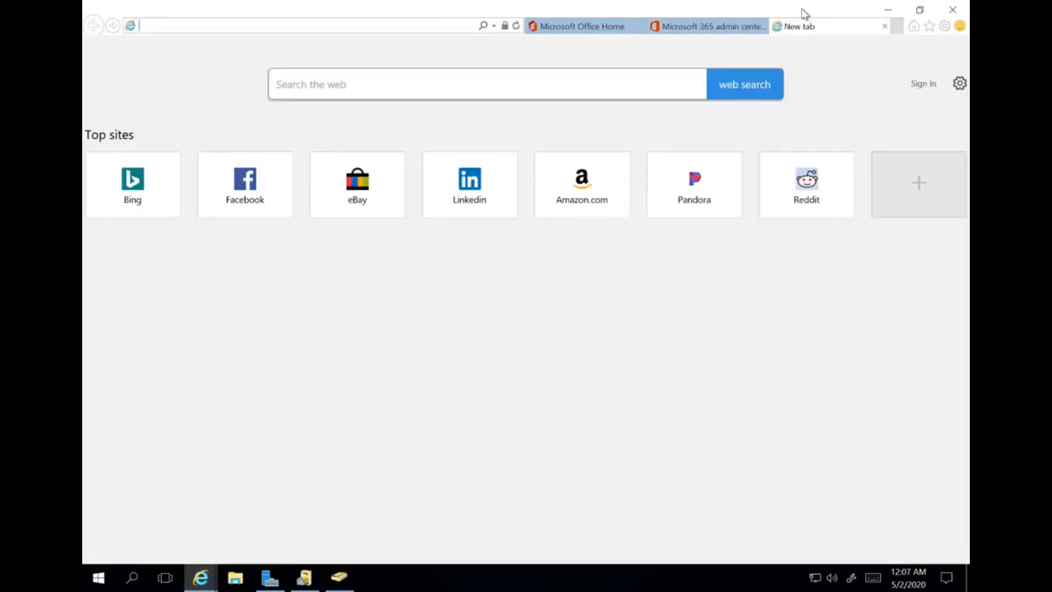
type("downl")
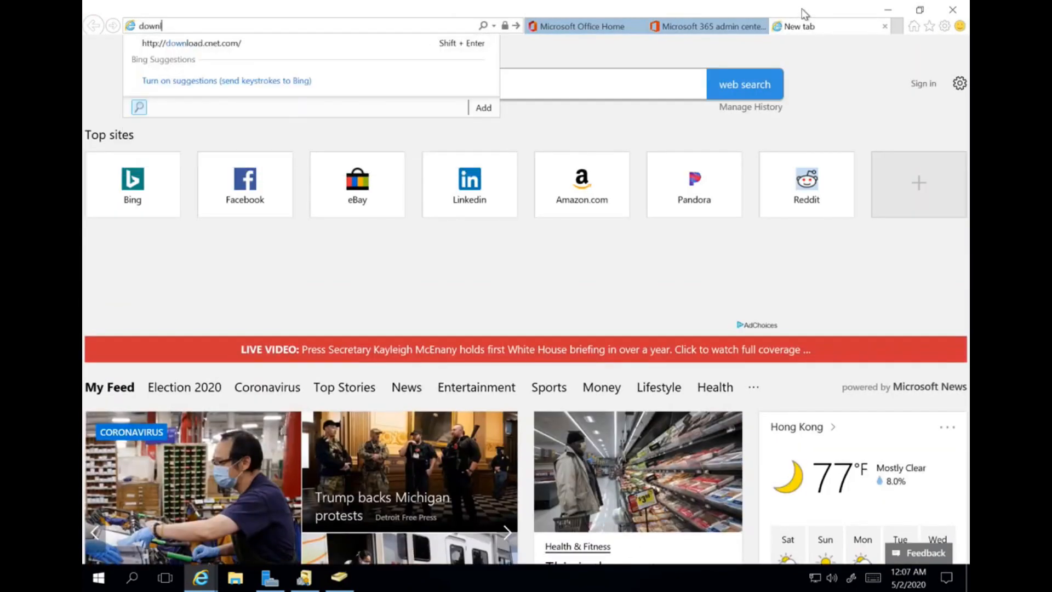
type("oad azure ad connect")
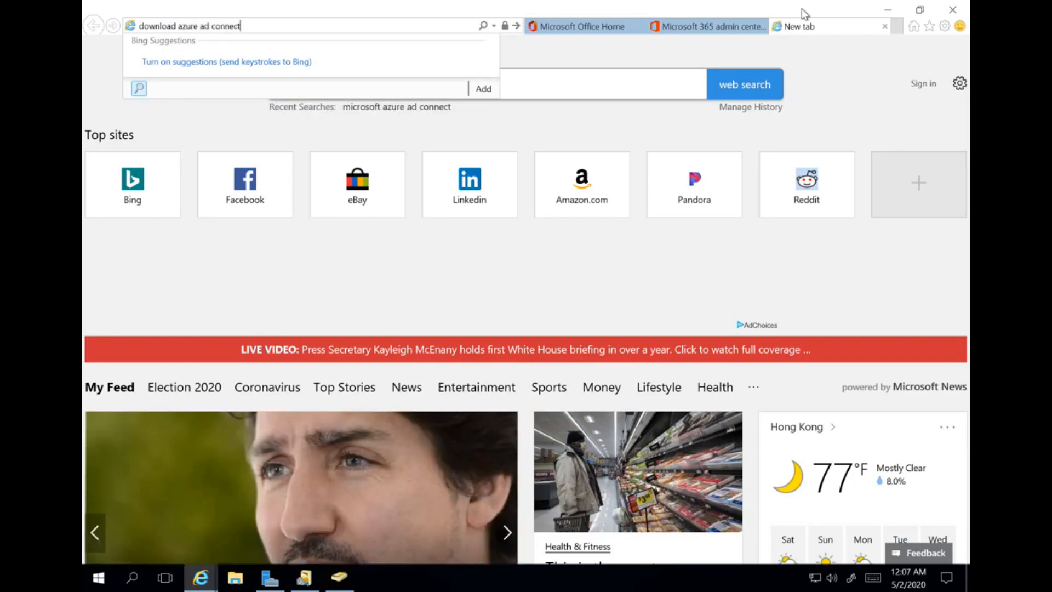
key("Return")
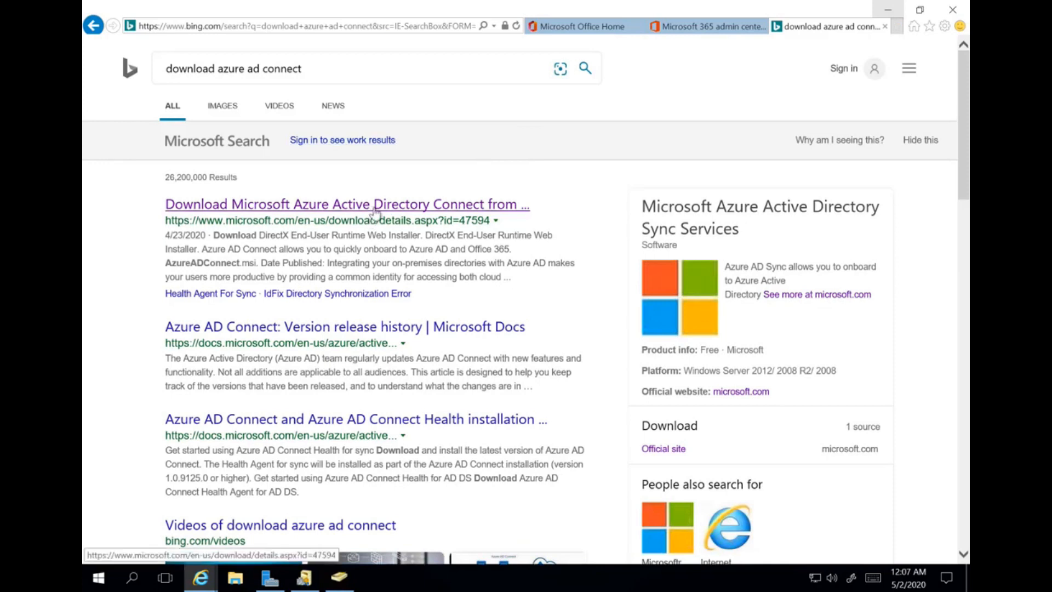
left_click(375, 212)
- Expand the System Requirements and Install Instructions sections, then minimise the browser
scroll(422, 247, "down", 3)
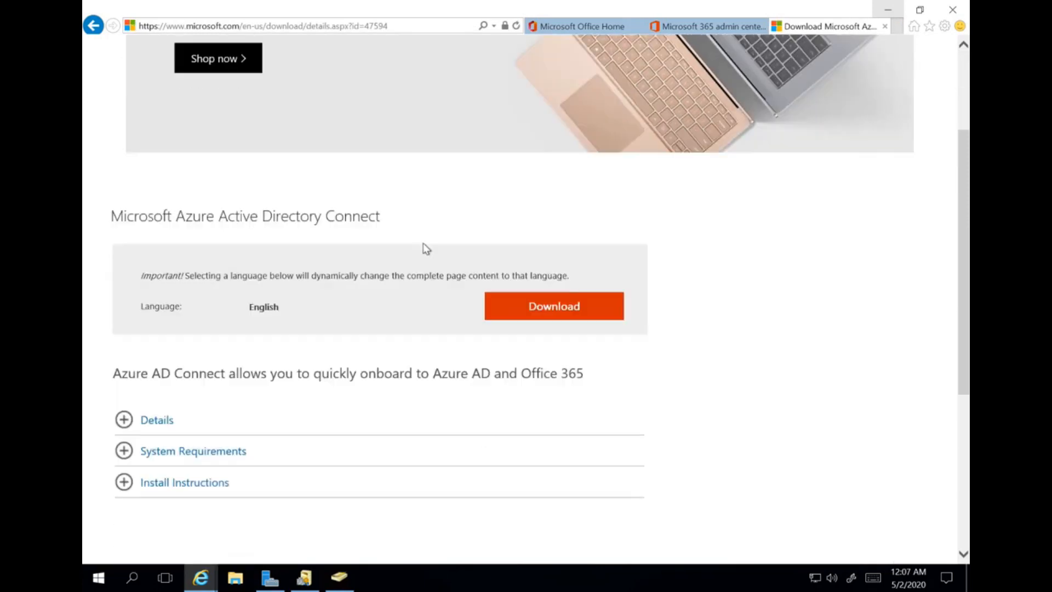
left_click(126, 452)
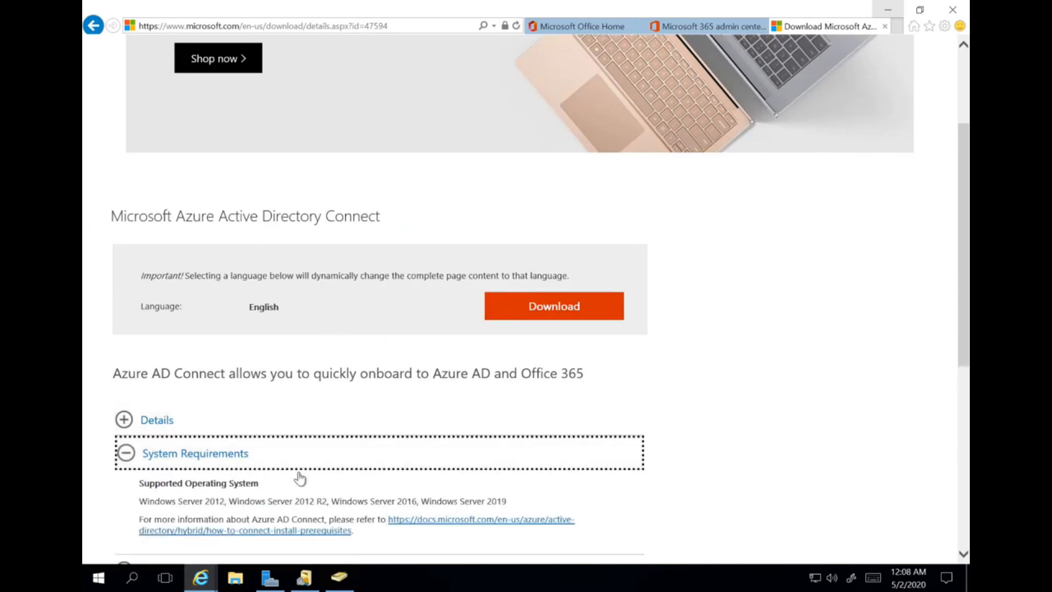
scroll(300, 475, "down", 3)
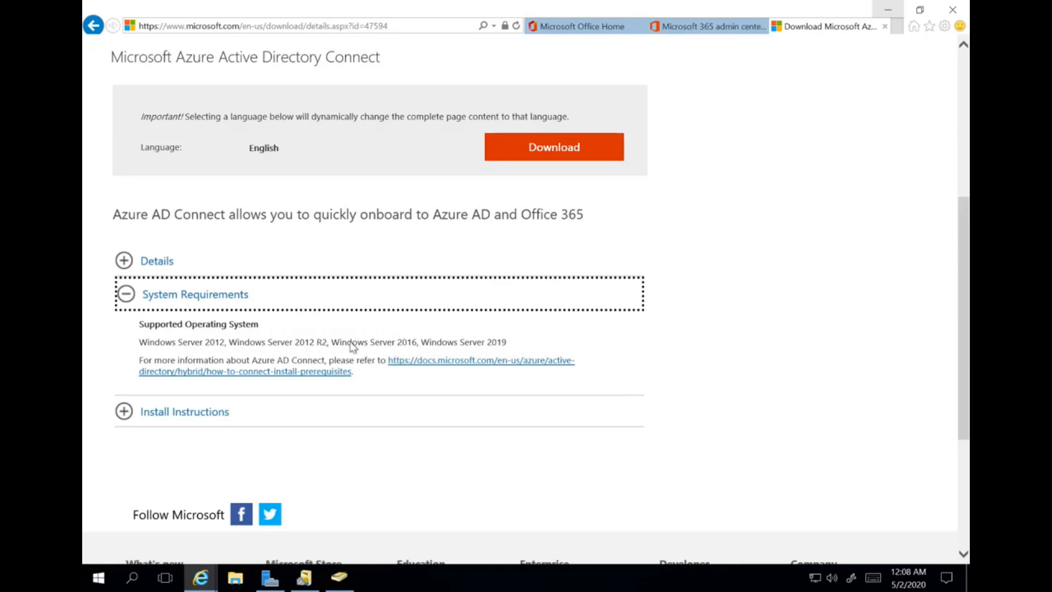
left_click(138, 411)
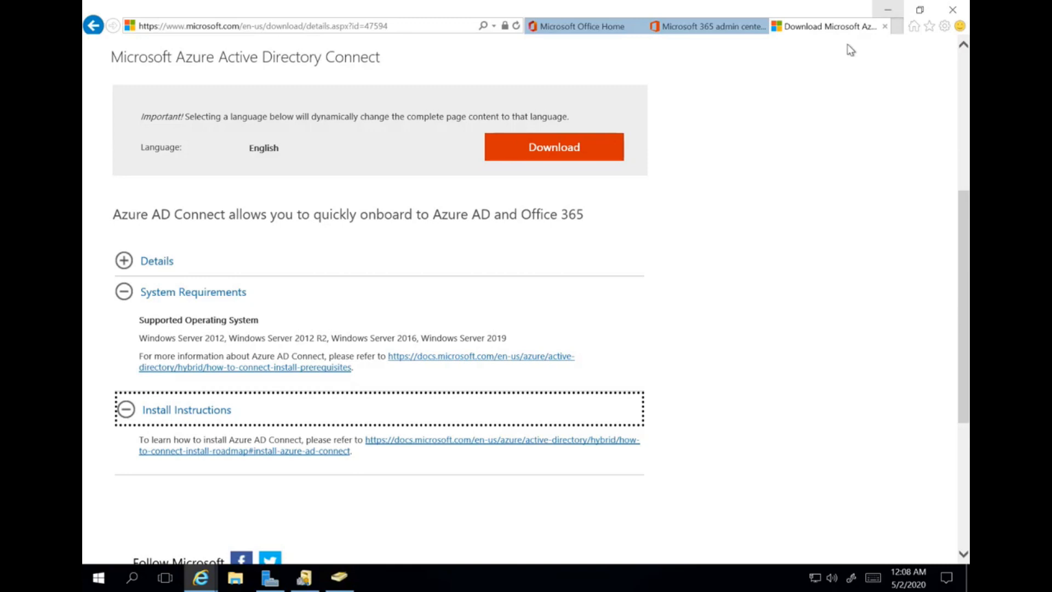
left_click(880, 3)
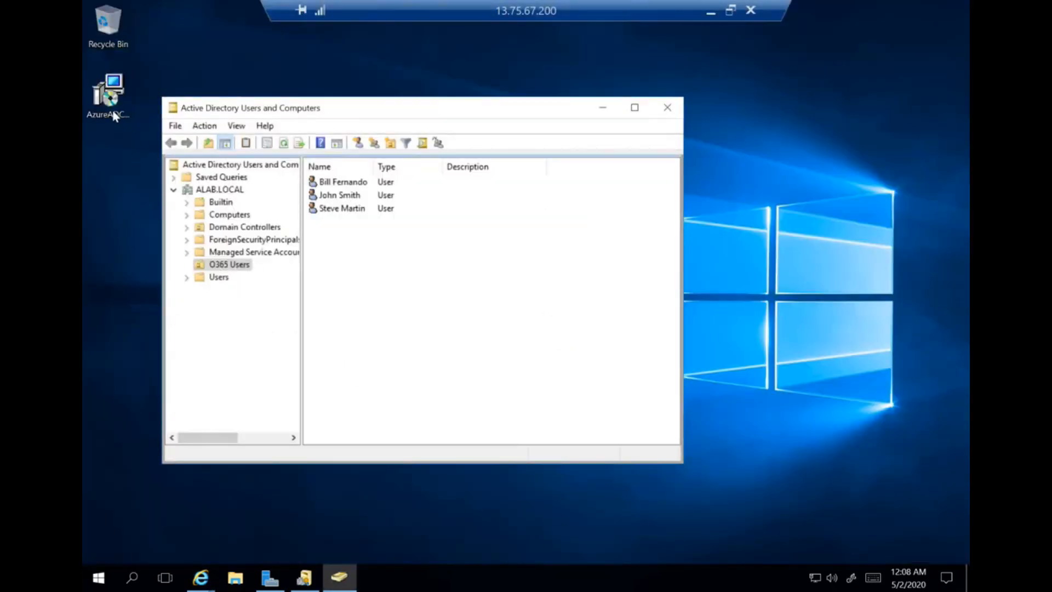
- Run the AzureADConnect.msi installer from the desktop and accept the license terms and privacy notice
left_click(602, 108)
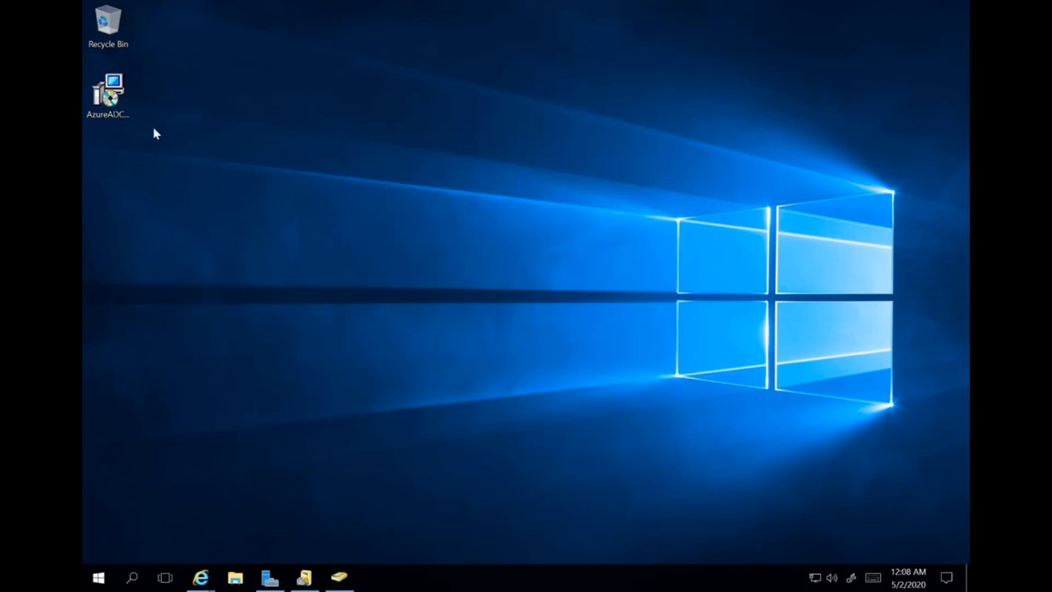
double_click(118, 112)
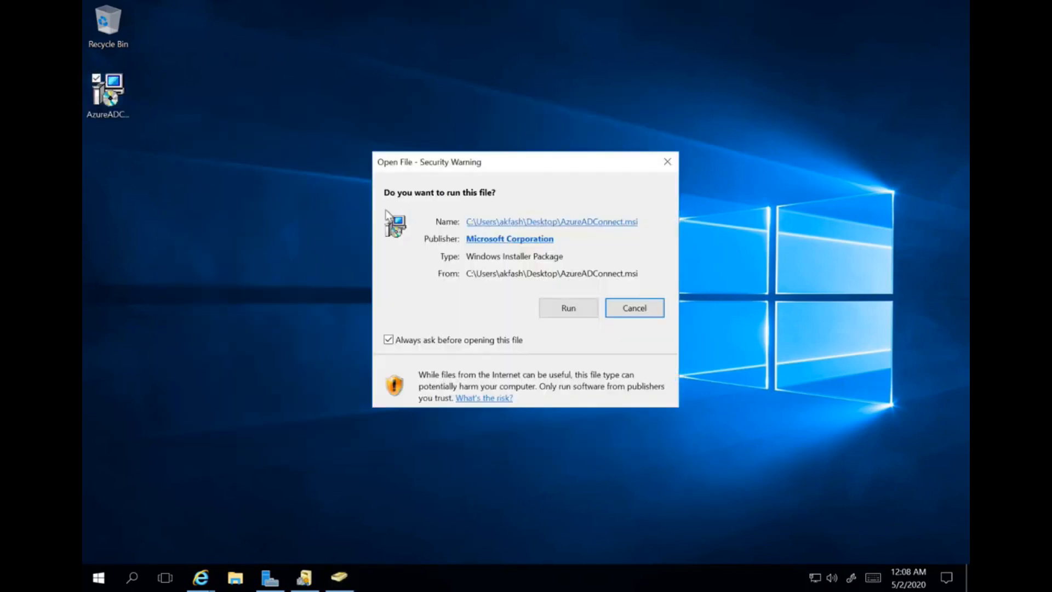
left_click(568, 309)
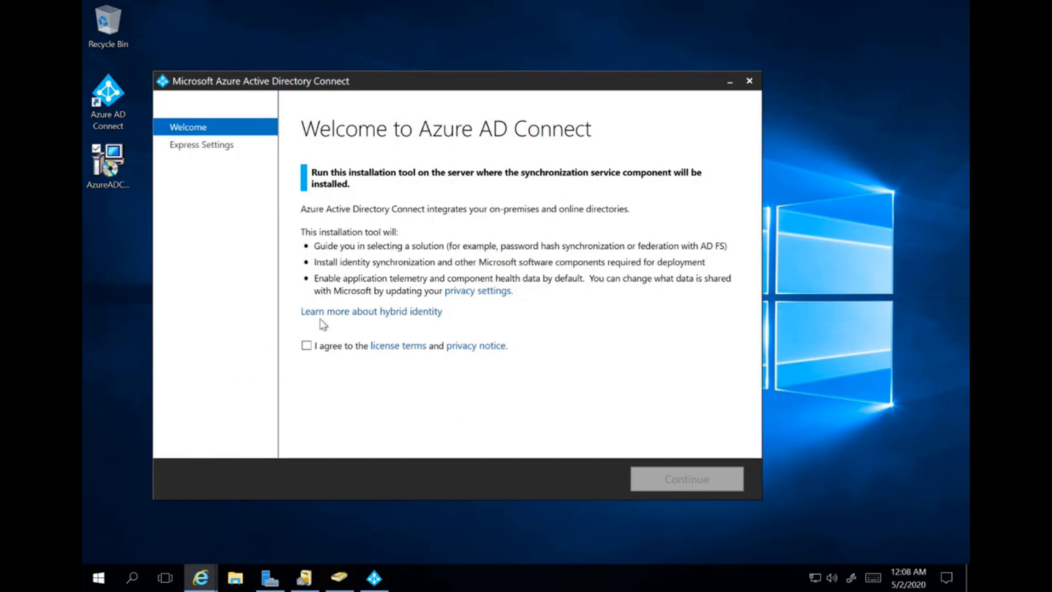
left_click(306, 345)
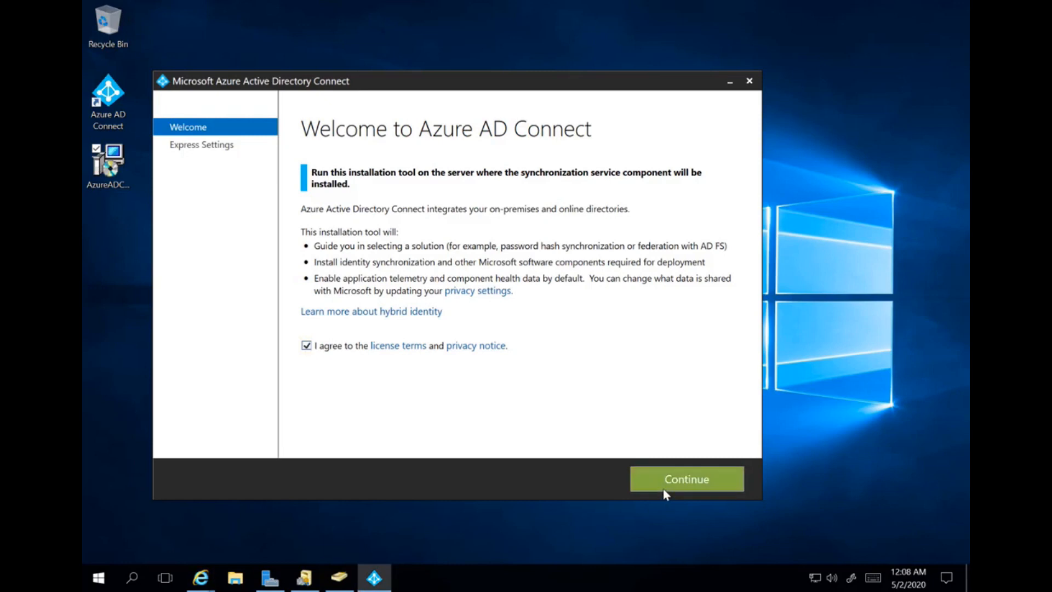
left_click(665, 490)
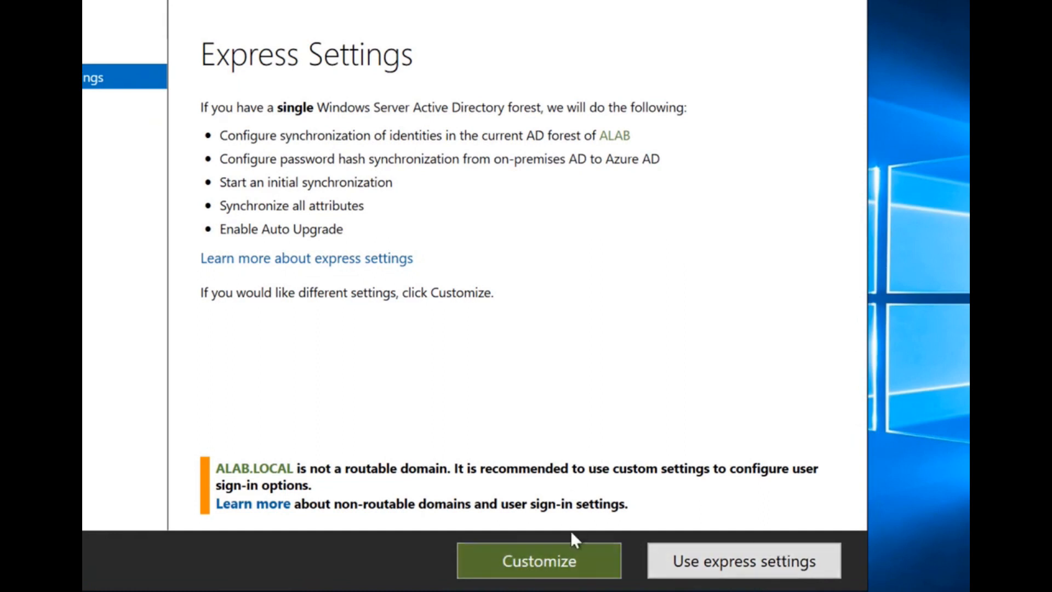
- Choose Customize instead of Express Settings
left_click(563, 564)
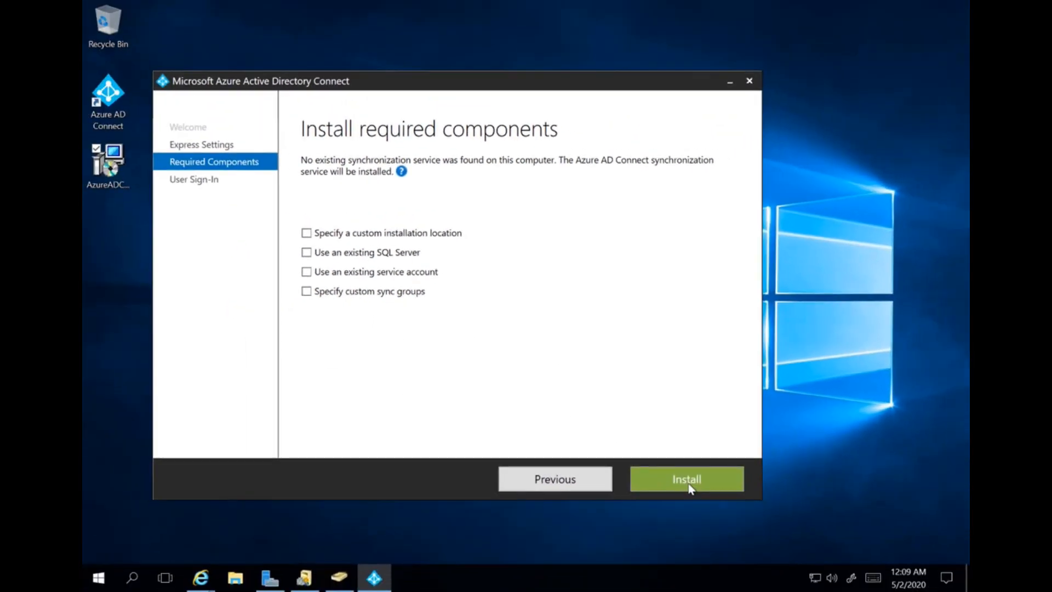
- Install the required components, then use Password Hash Synchronization with single sign-on enabled
left_click(688, 486)
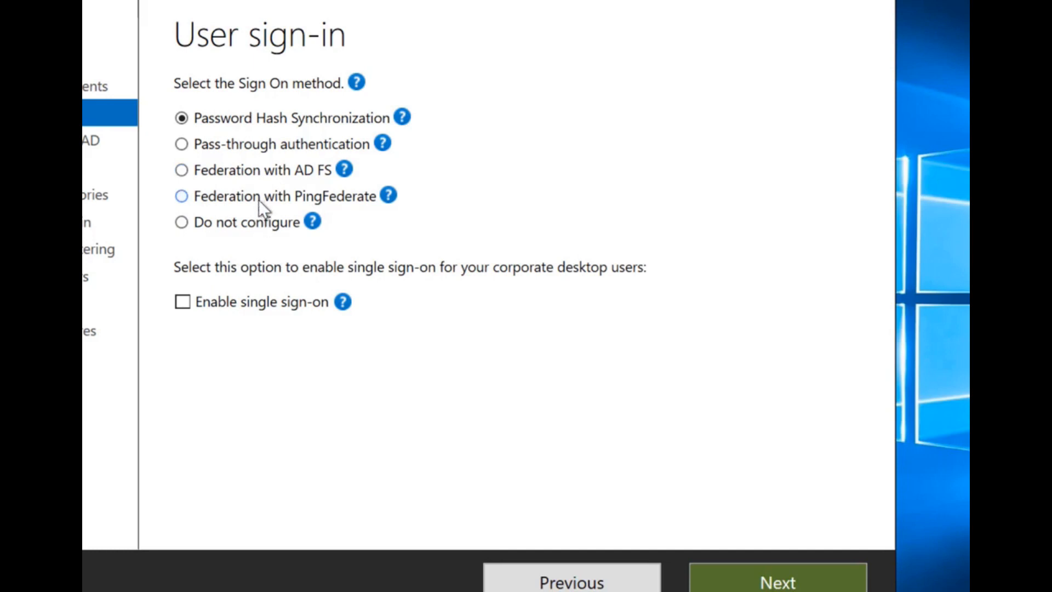
left_click(186, 298)
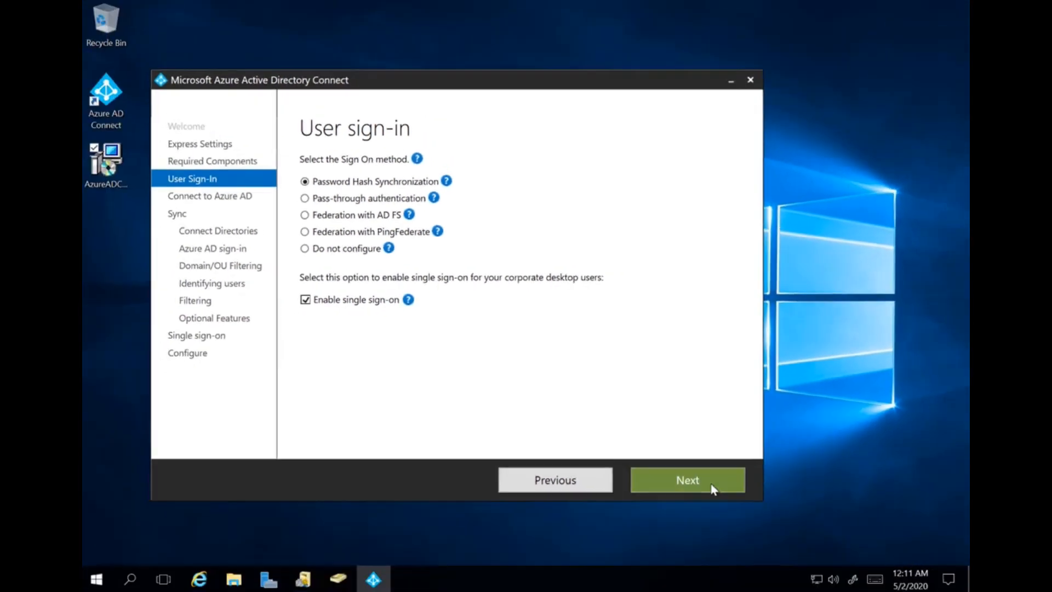
left_click(816, 583)
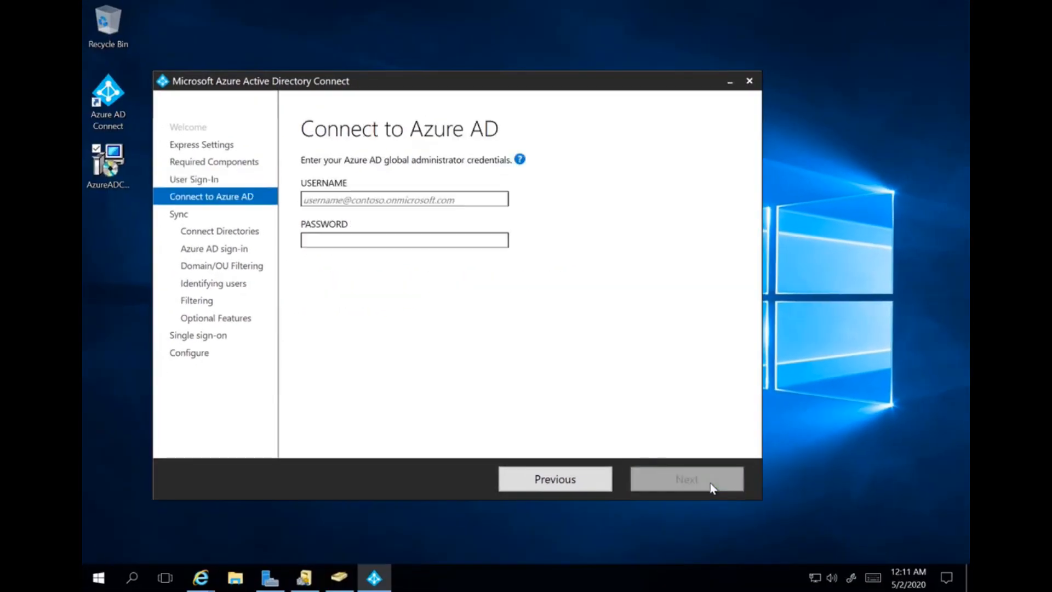
- Sign in to Azure AD with the global administrator's username and password
left_click(476, 199)
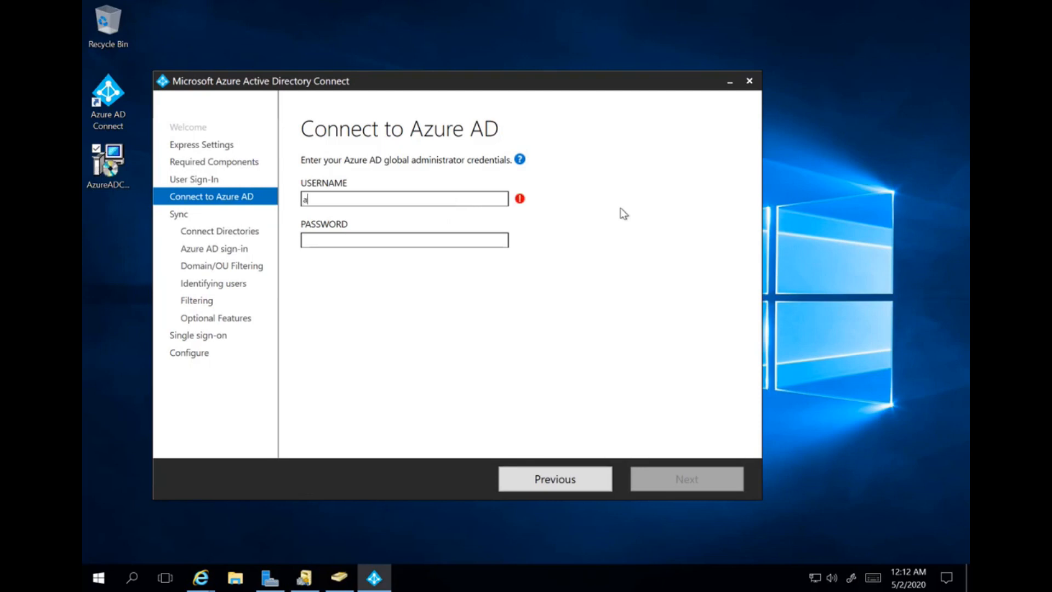
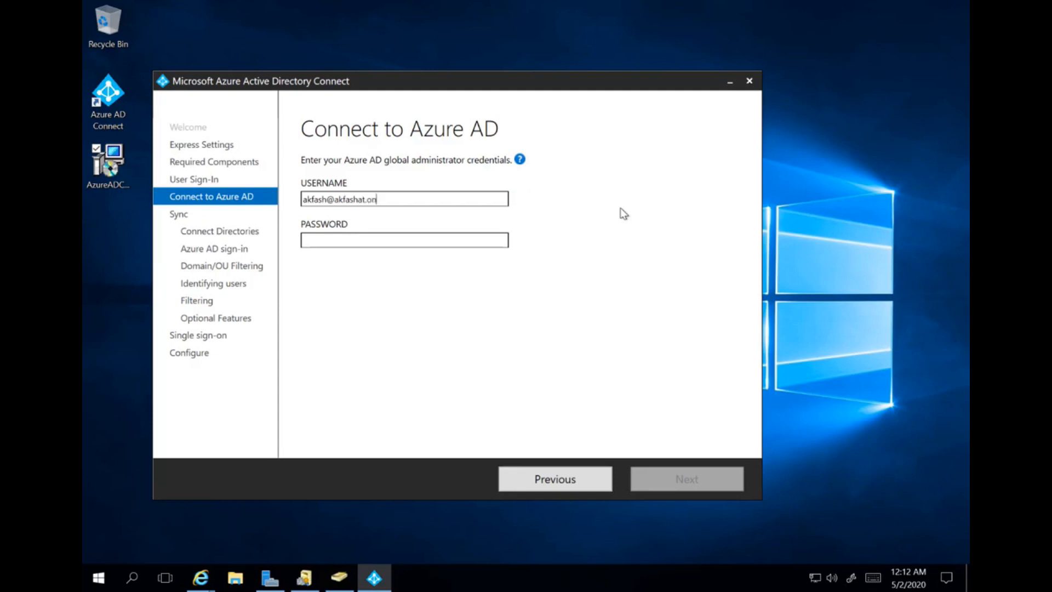
key("Tab")
type("*******")
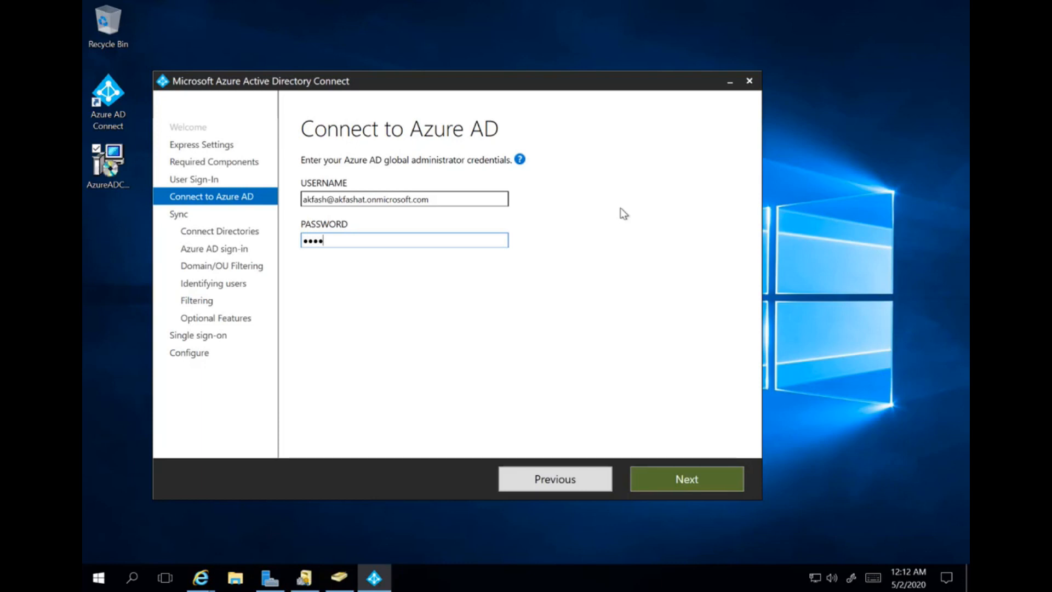
type("*")
left_click(699, 473)
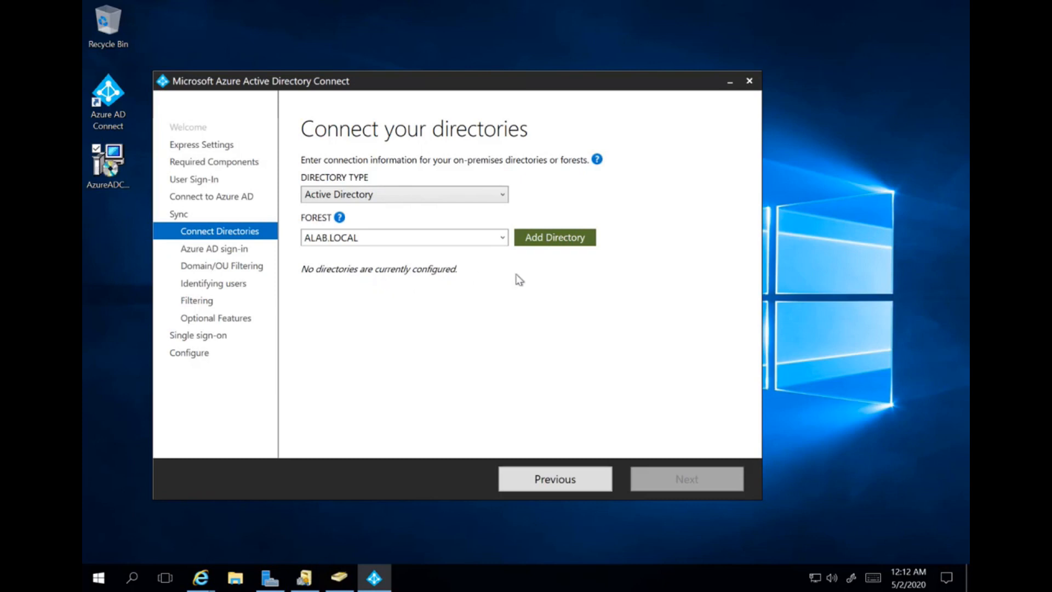
left_click(544, 241)
- Add the ALAB.LOCAL forest with a new AD sync account, entering the Enterprise Admin username and password
left_click(569, 242)
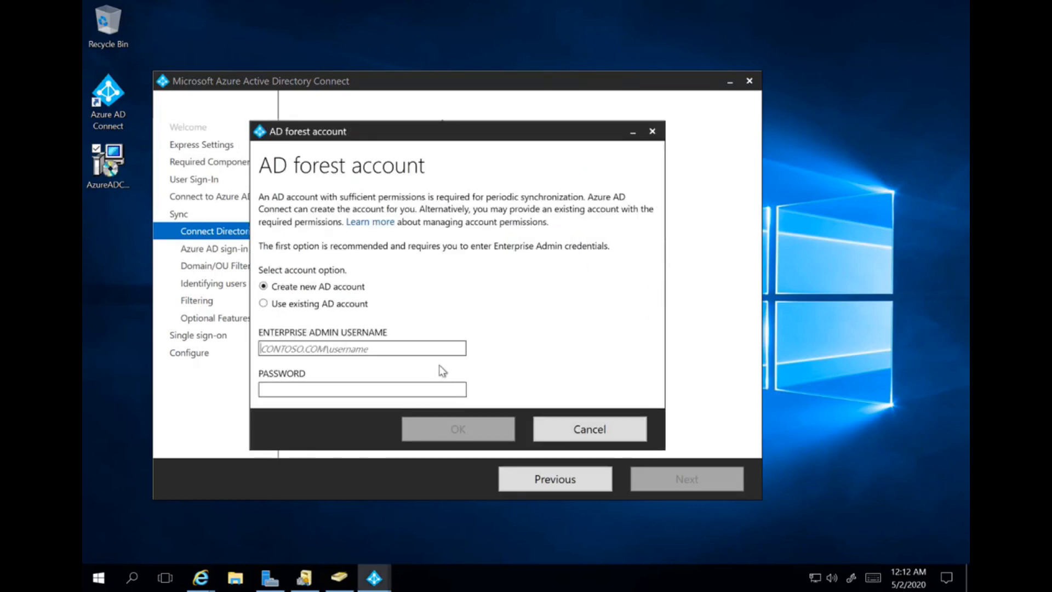
type("ALAB\\Akfash")
key("Tab")
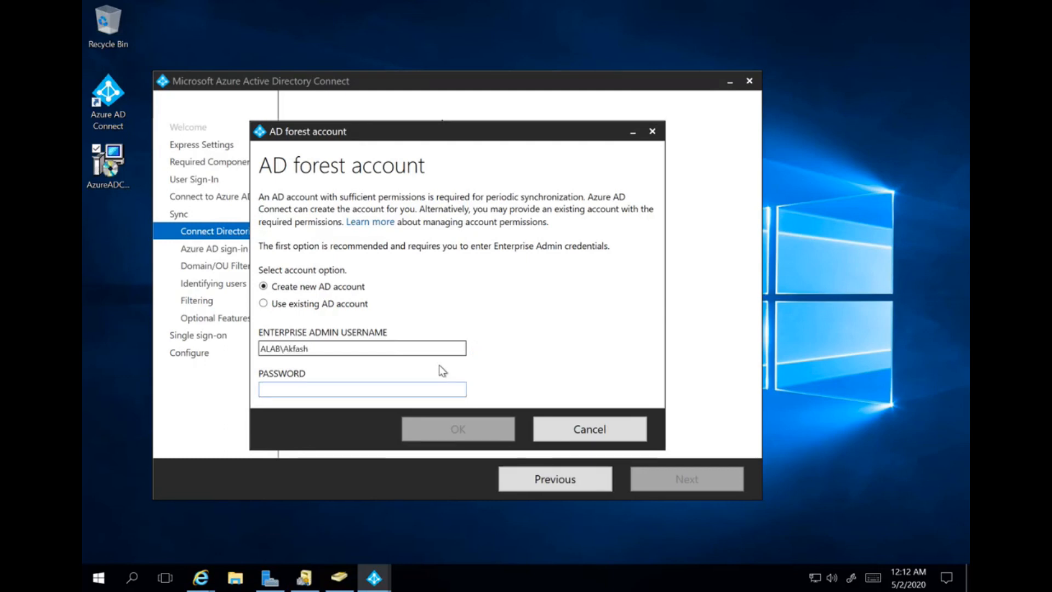
type("••••••••••••••")
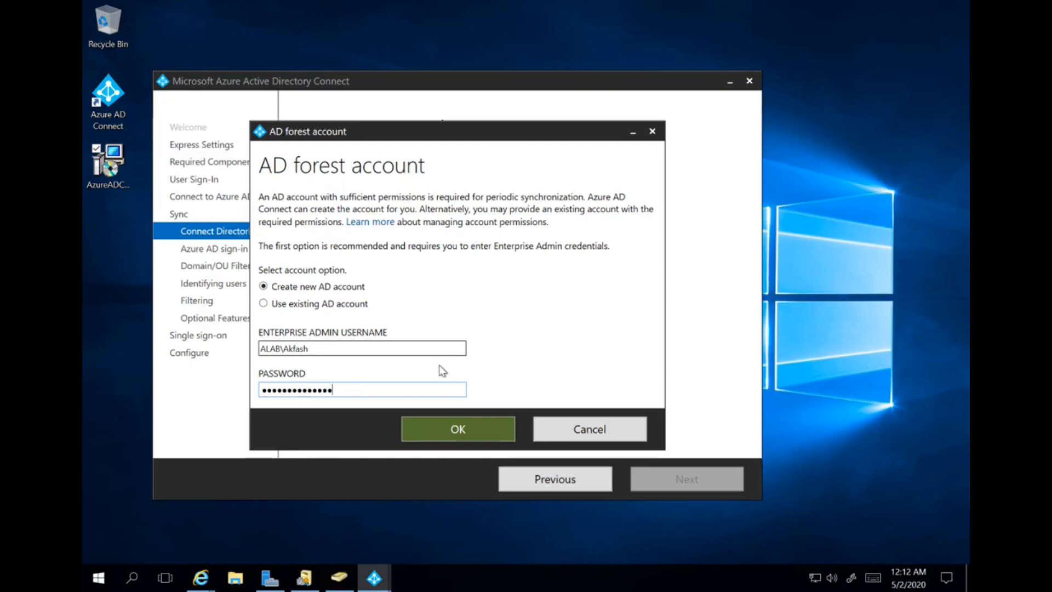
left_click(455, 435)
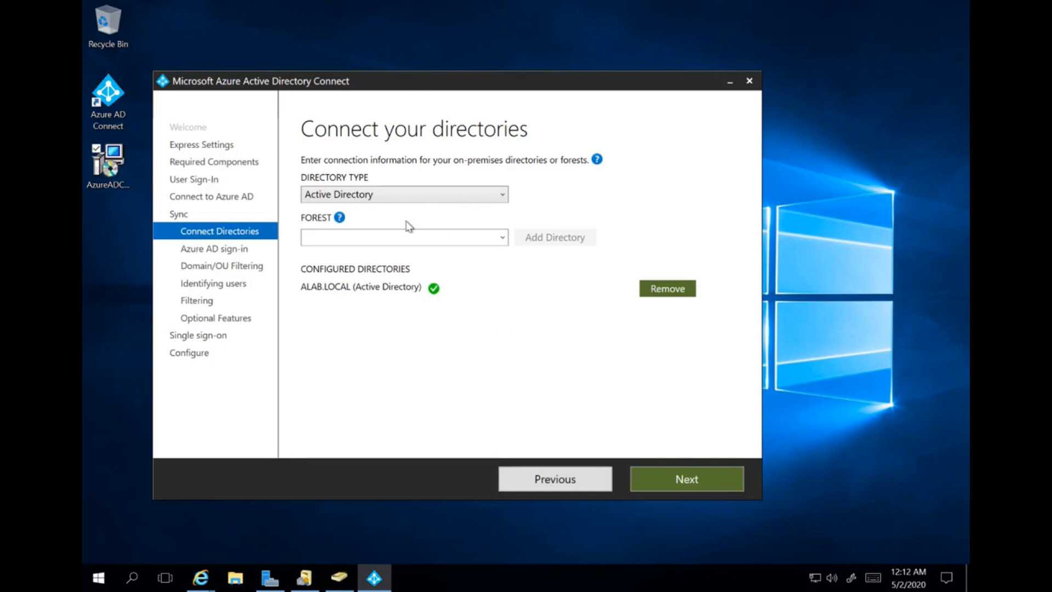
- Keep userPrincipalName as sign-in name and continue without verified UPN suffix domains
left_click(664, 486)
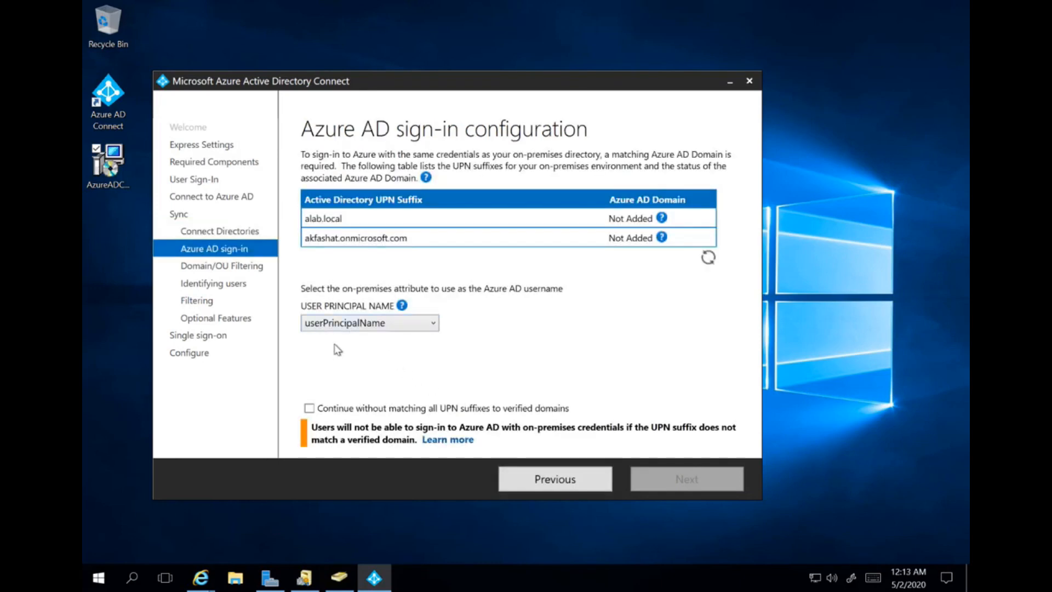
left_click(356, 410)
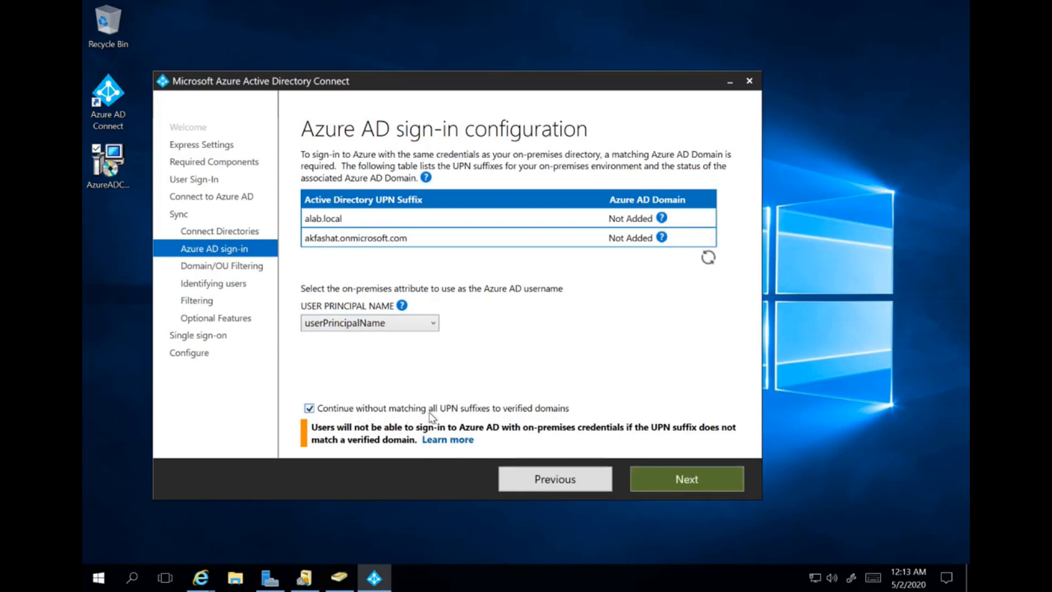
left_click(656, 481)
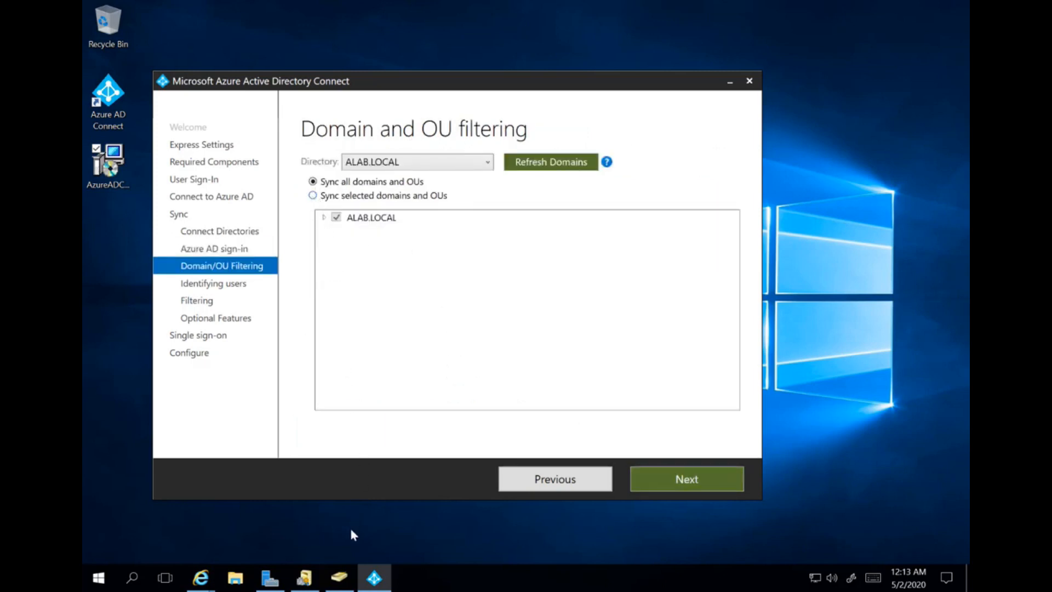
left_click(339, 578)
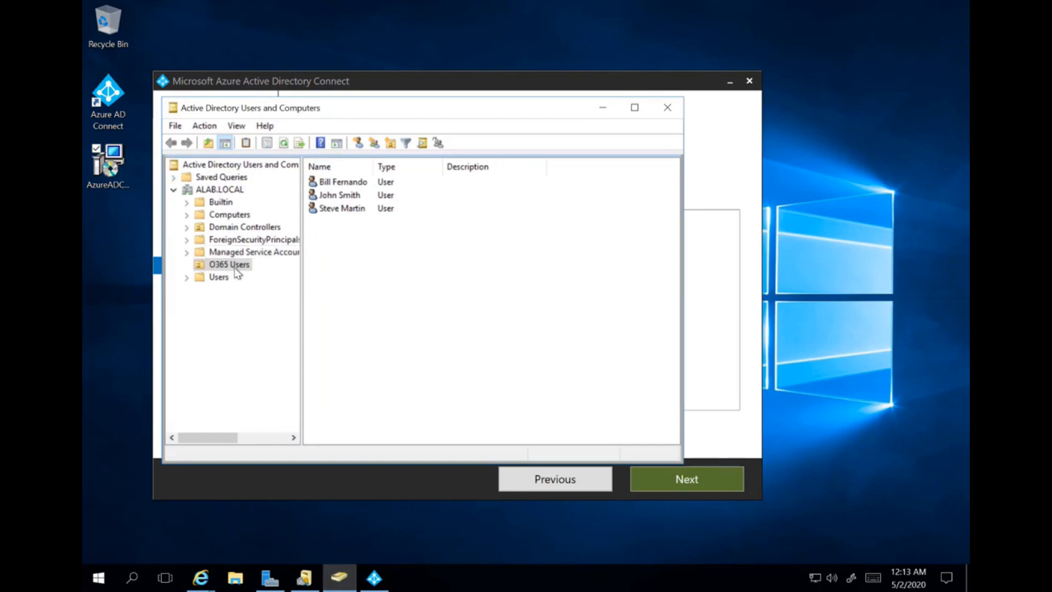
- Sync selected OUs only: clear ALAB.LOCAL and check just O365 Users
left_click(600, 109)
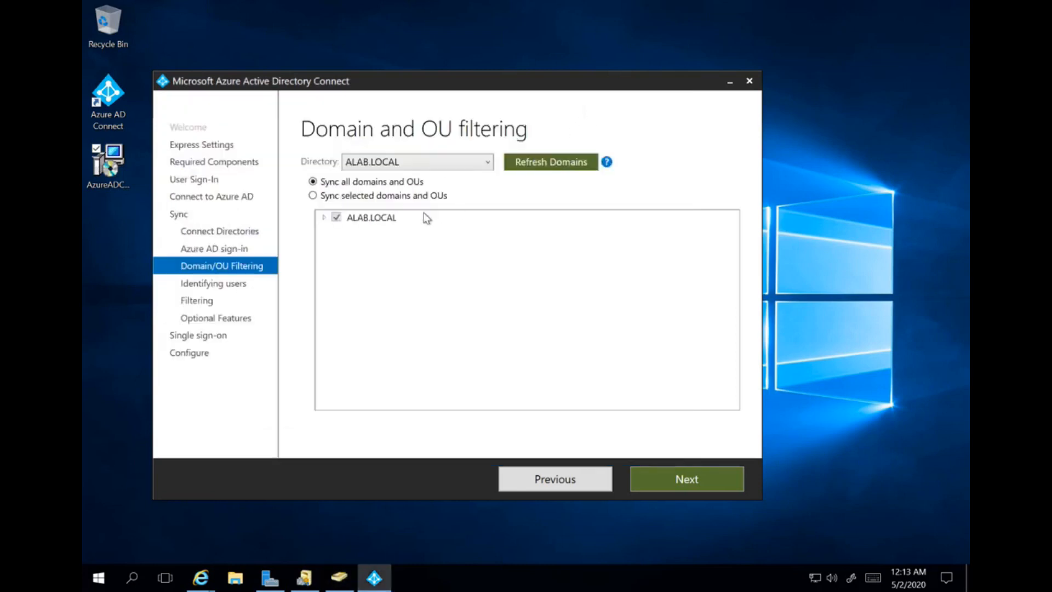
left_click(313, 196)
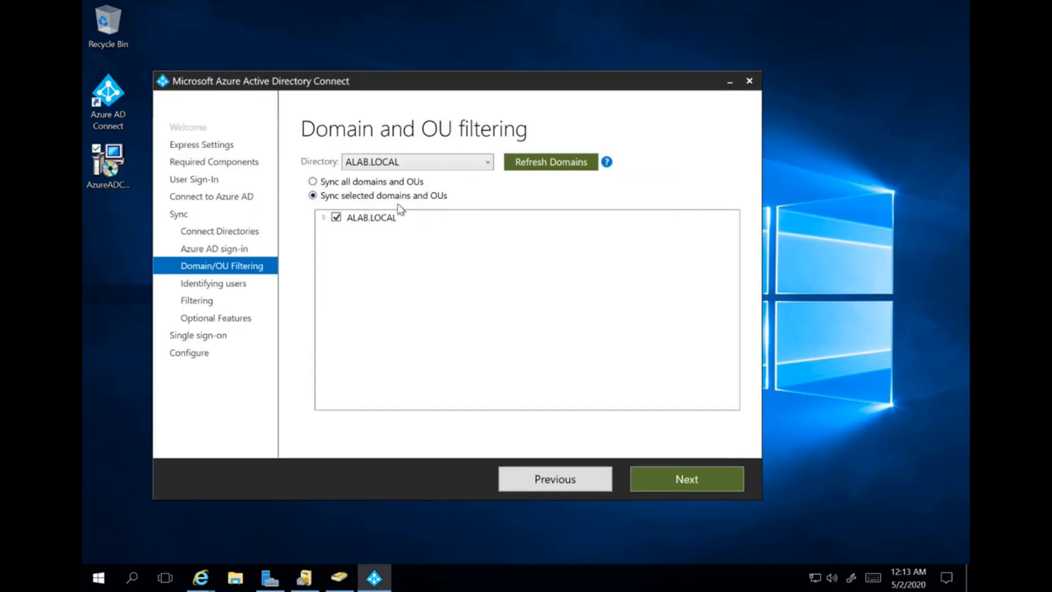
left_click(323, 217)
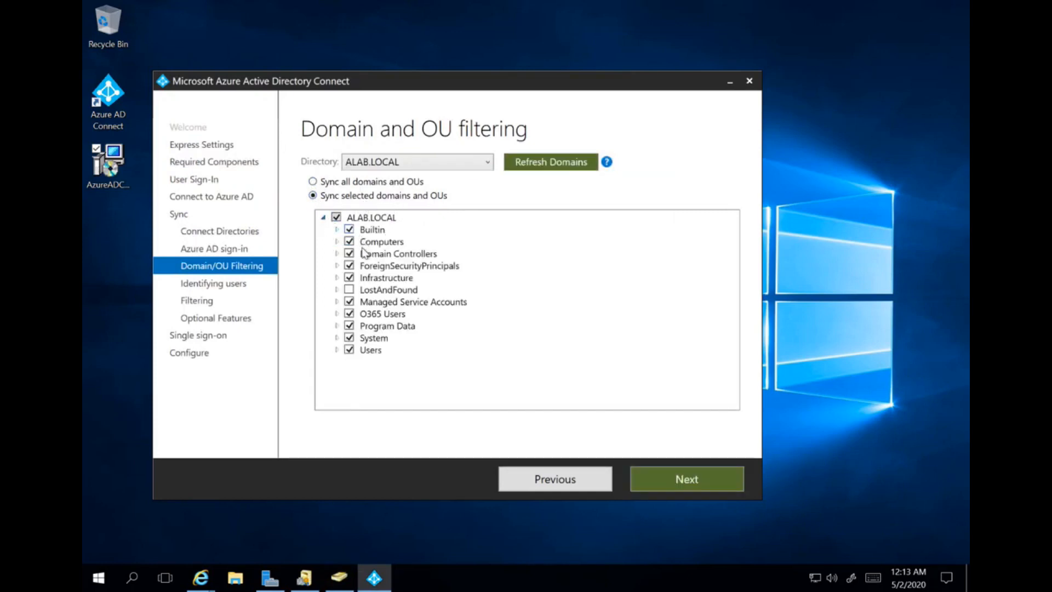
left_click(335, 217)
left_click(349, 313)
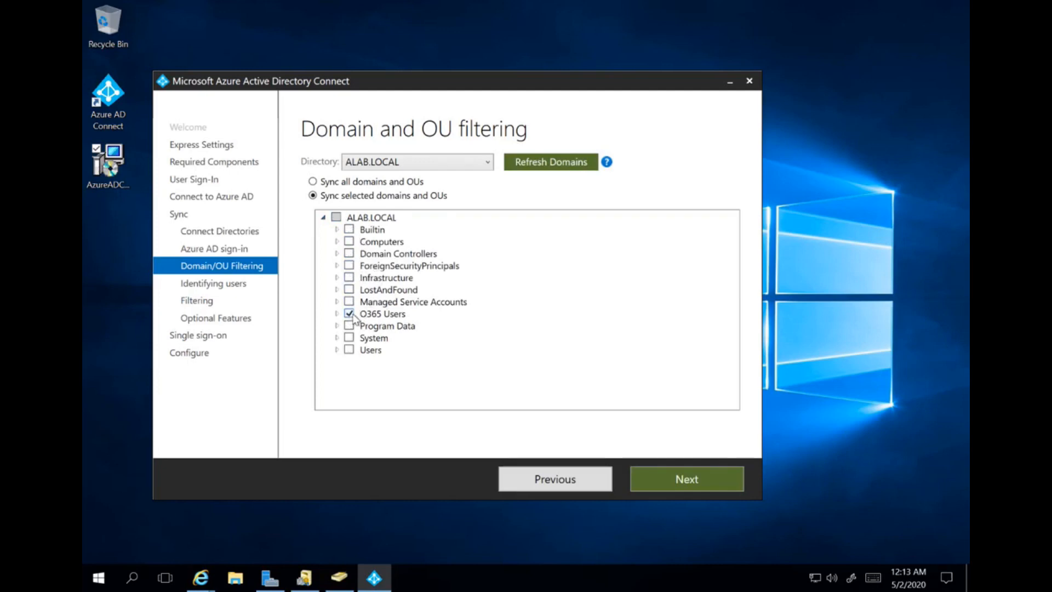
left_click(671, 476)
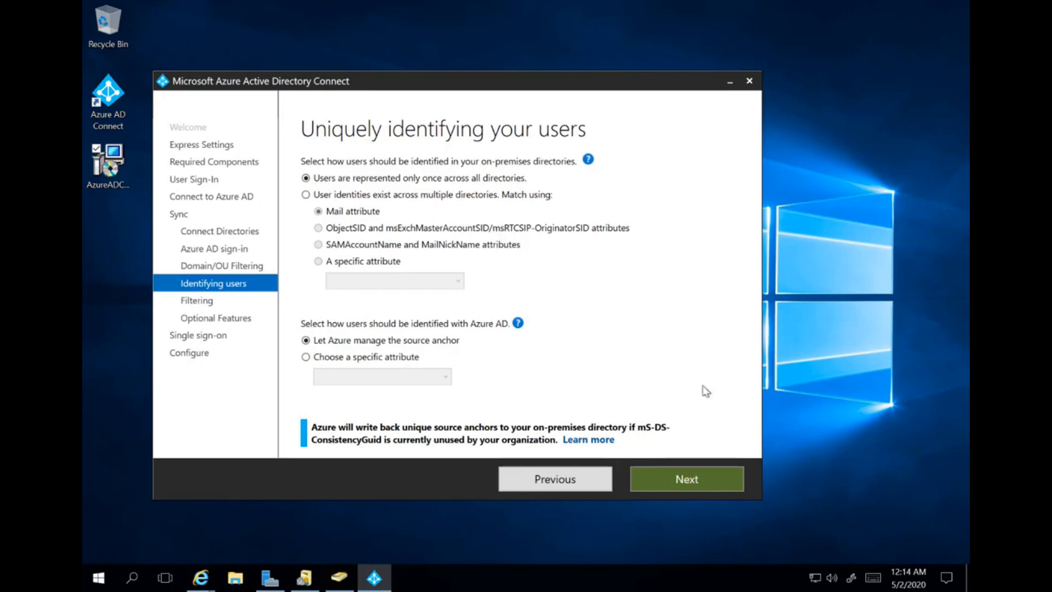
- Accept the default settings on the Uniquely identifying your users page
left_click(713, 482)
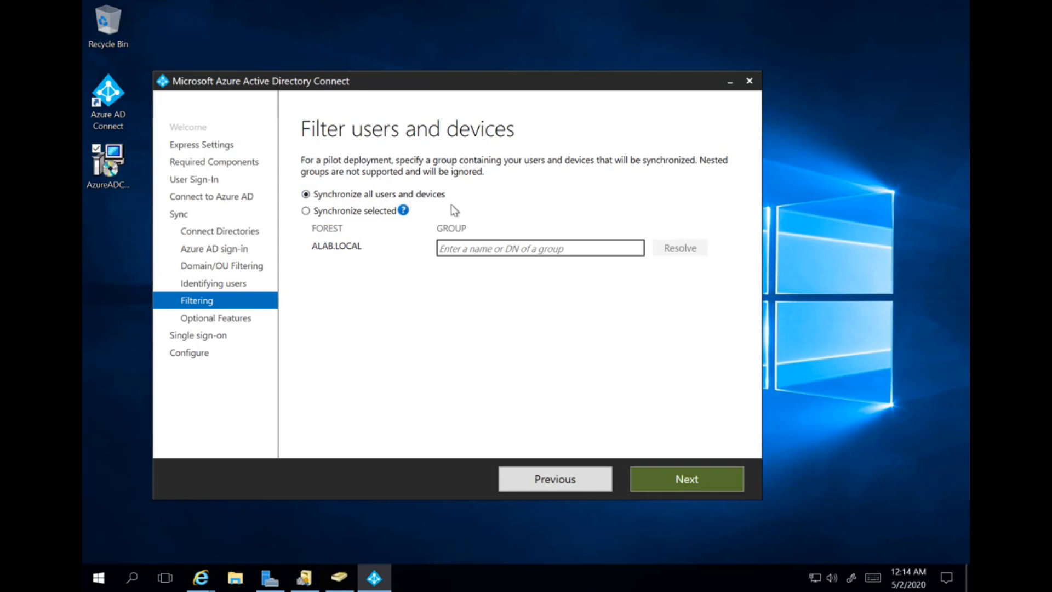
- Sync all users and devices, with Password hash synchronization as the only optional feature
left_click(686, 479)
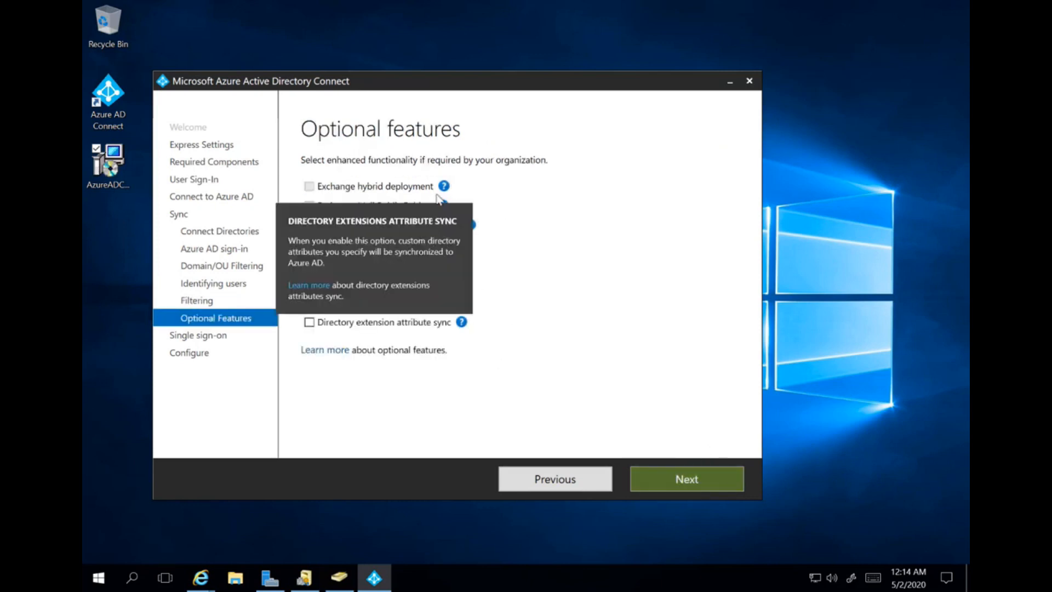
mouse_move(444, 186)
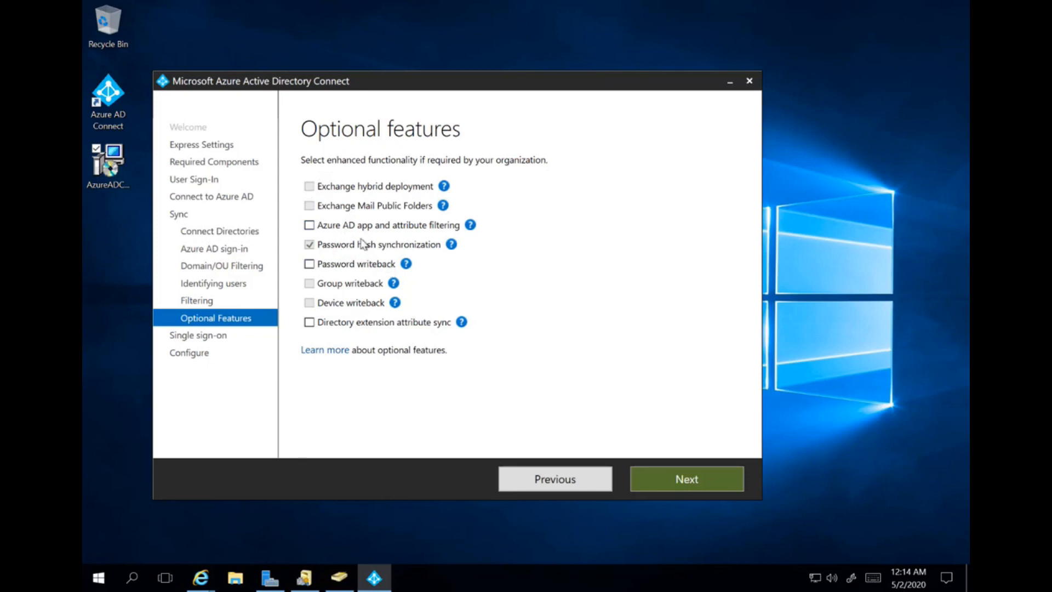
left_click(696, 481)
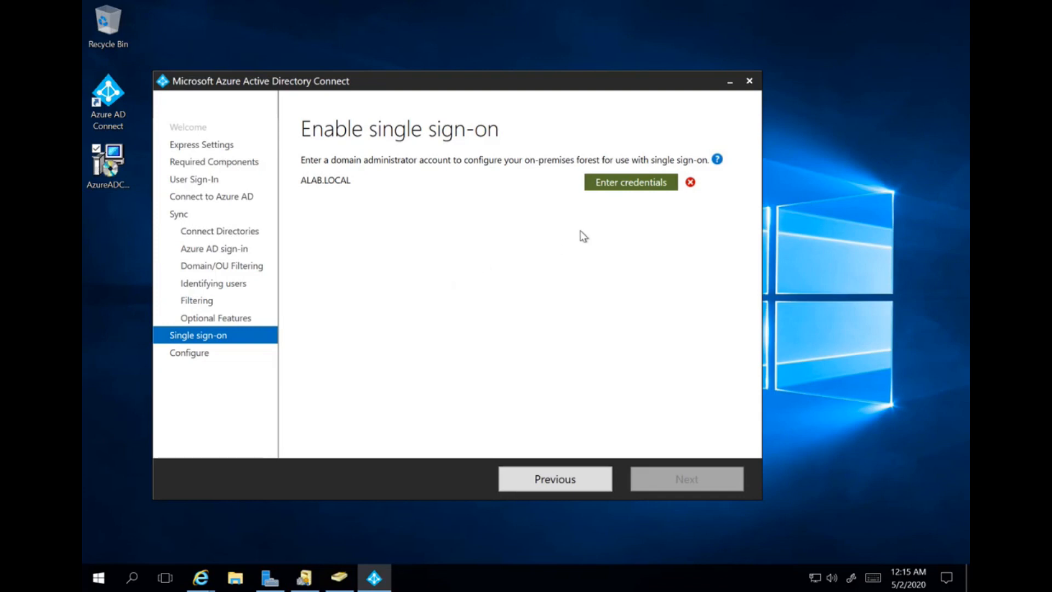
- Enter the domain administrator user name and password in the Forest Credentials prompt
left_click(631, 186)
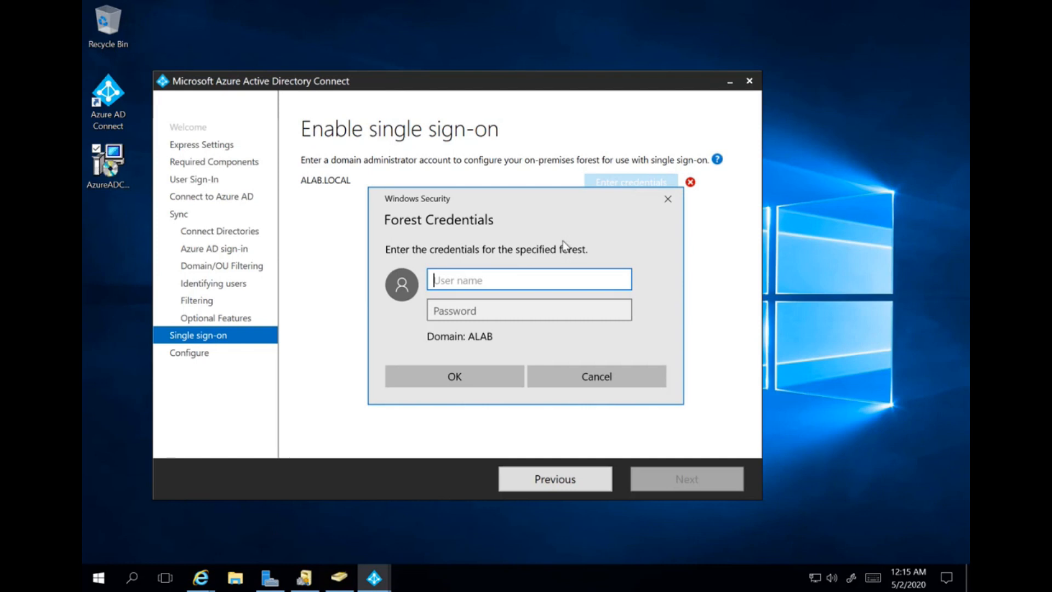
type("akfash")
key("Tab")
type("••")
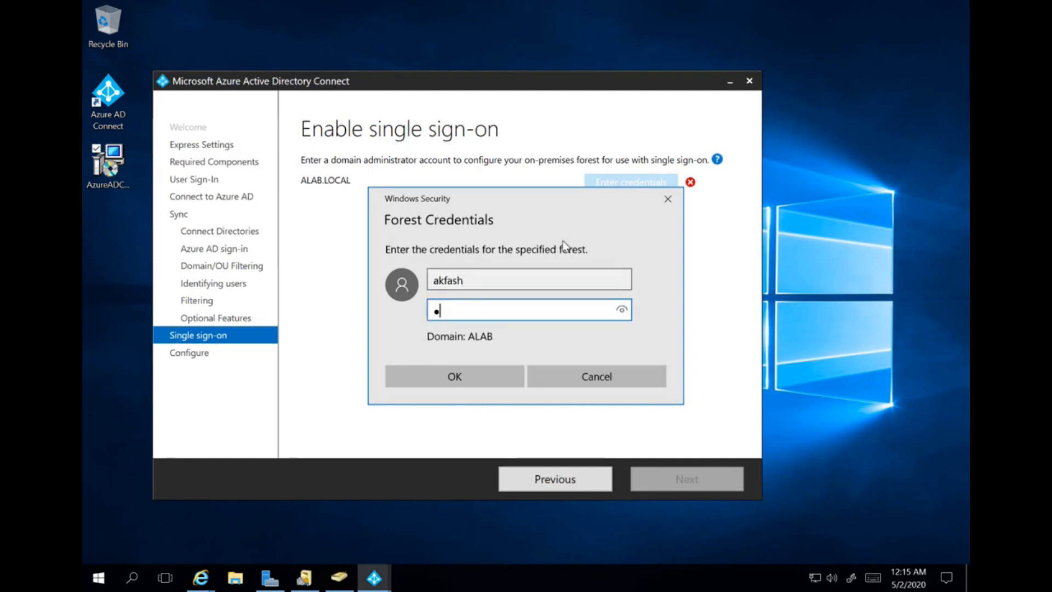
type("••••••••")
key("Return")
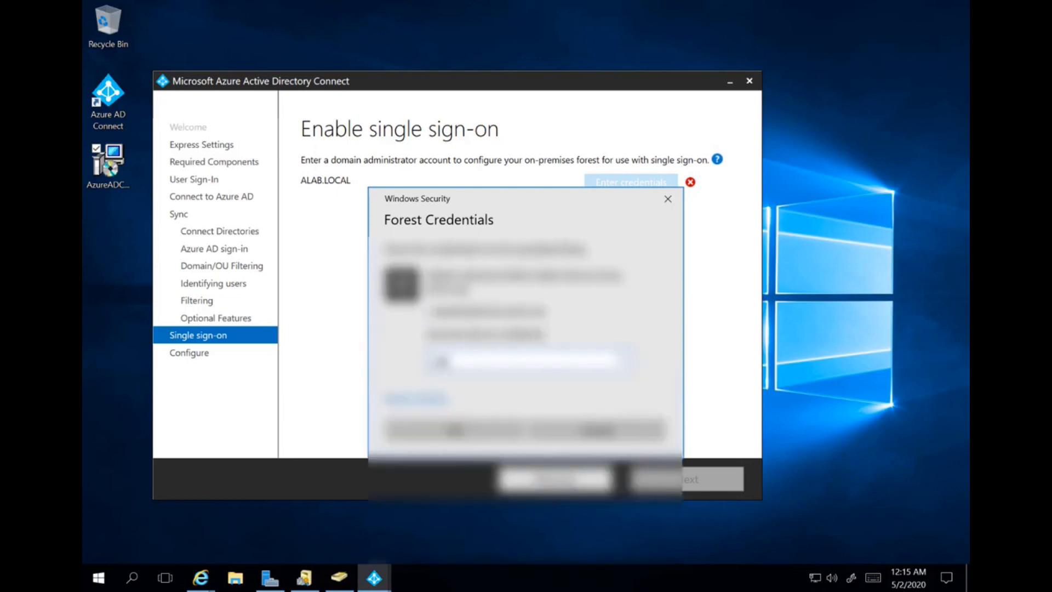
- Switch to a different account and sign in as the ALAB-prefixed domain admin with its password
left_click(411, 402)
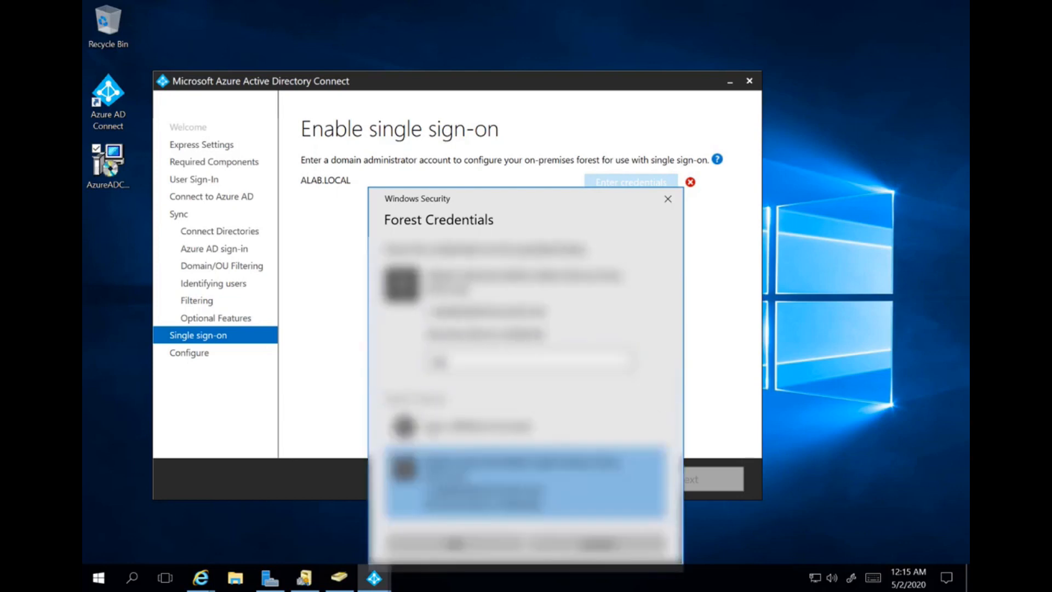
left_click(489, 426)
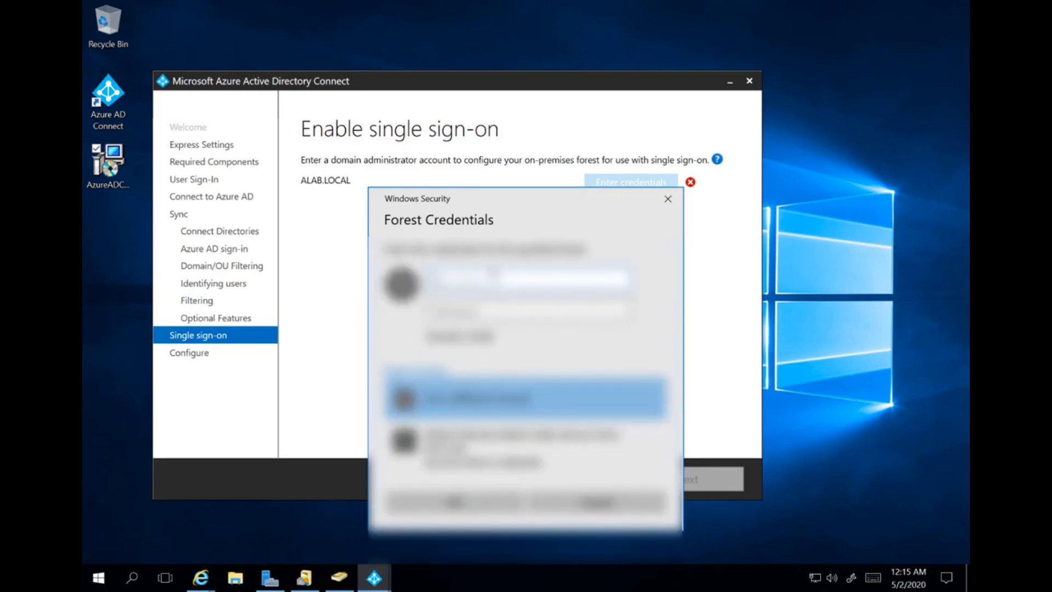
type("alab\\a")
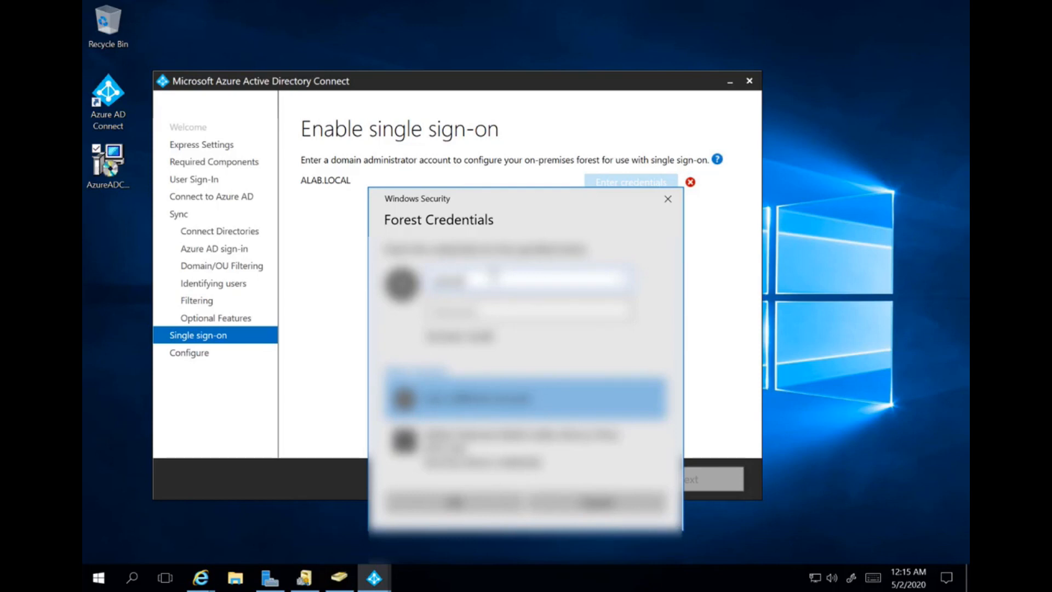
key("Tab")
type("••••")
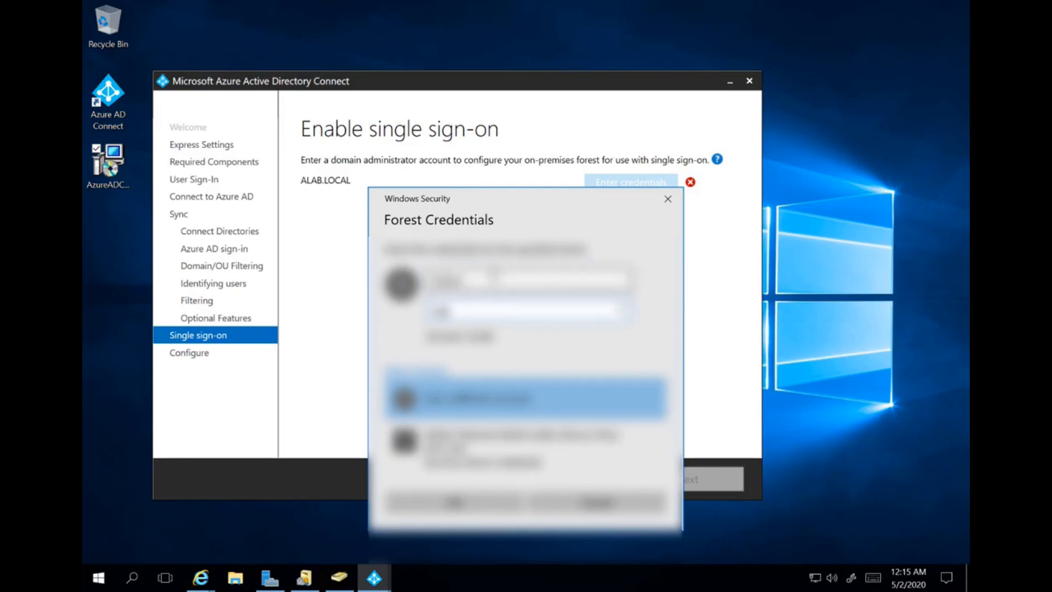
type("•••••••")
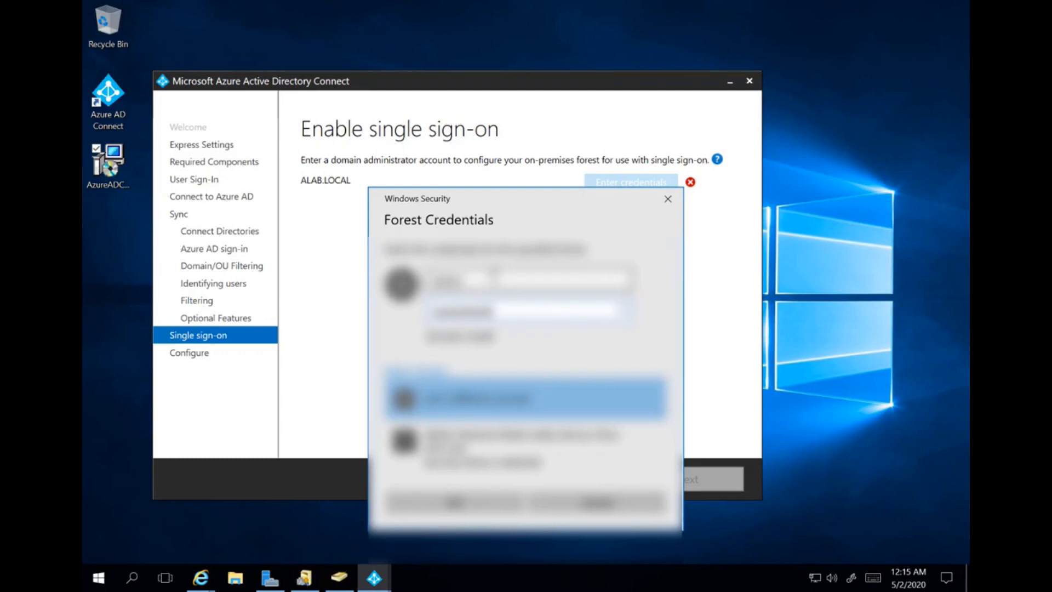
type("••••")
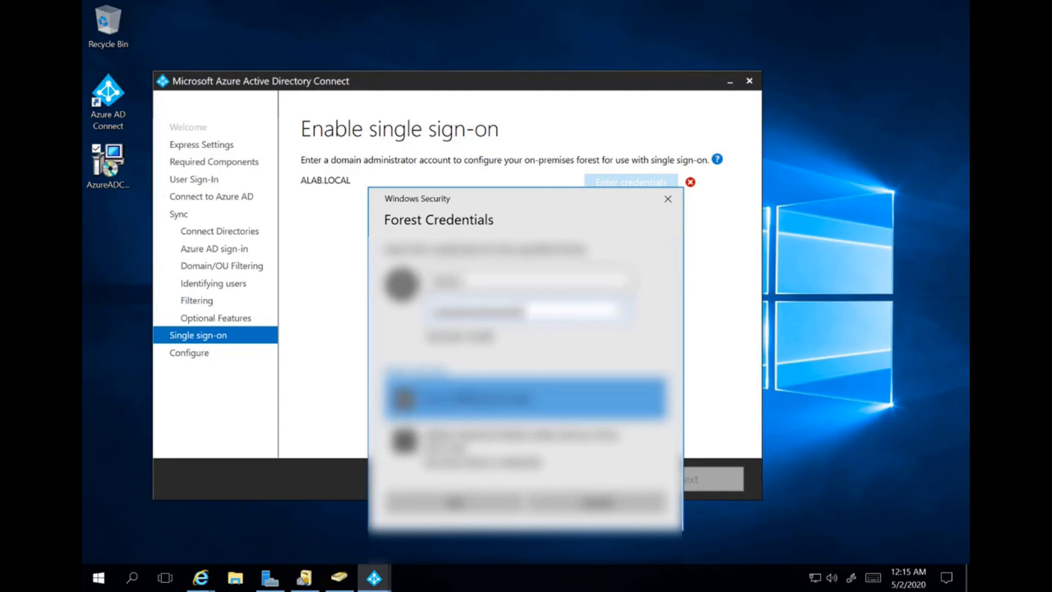
left_click(459, 502)
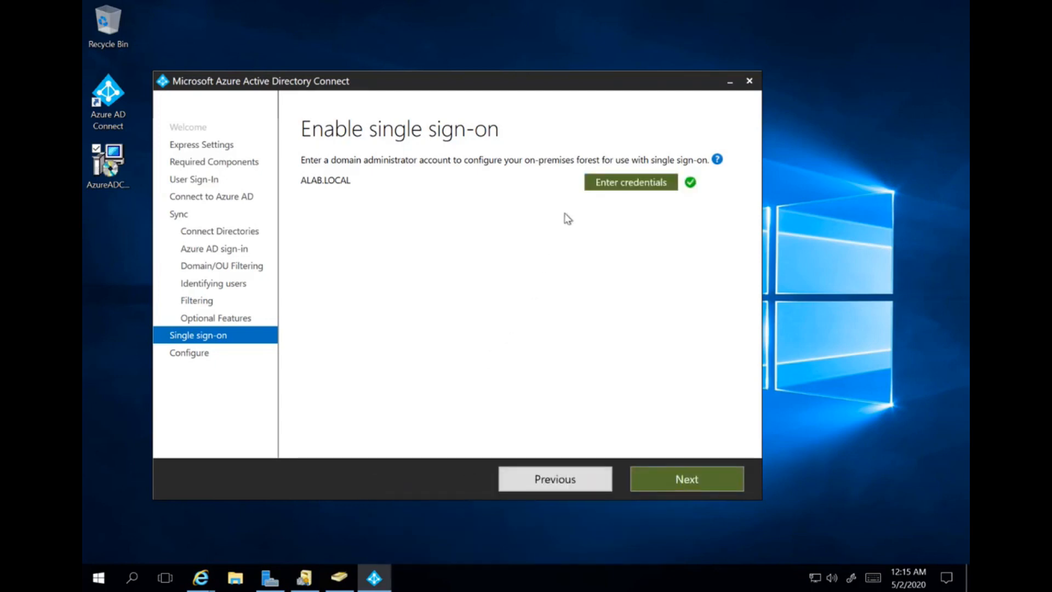
- Install with 'Start the synchronization process' left checked, until Configuration complete appears
left_click(684, 479)
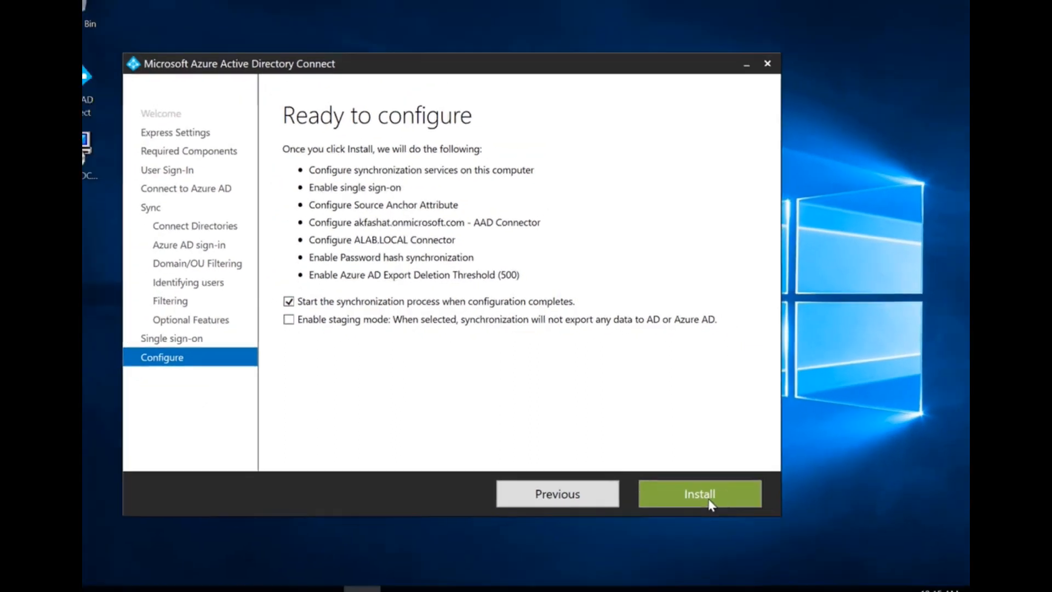
left_click(694, 484)
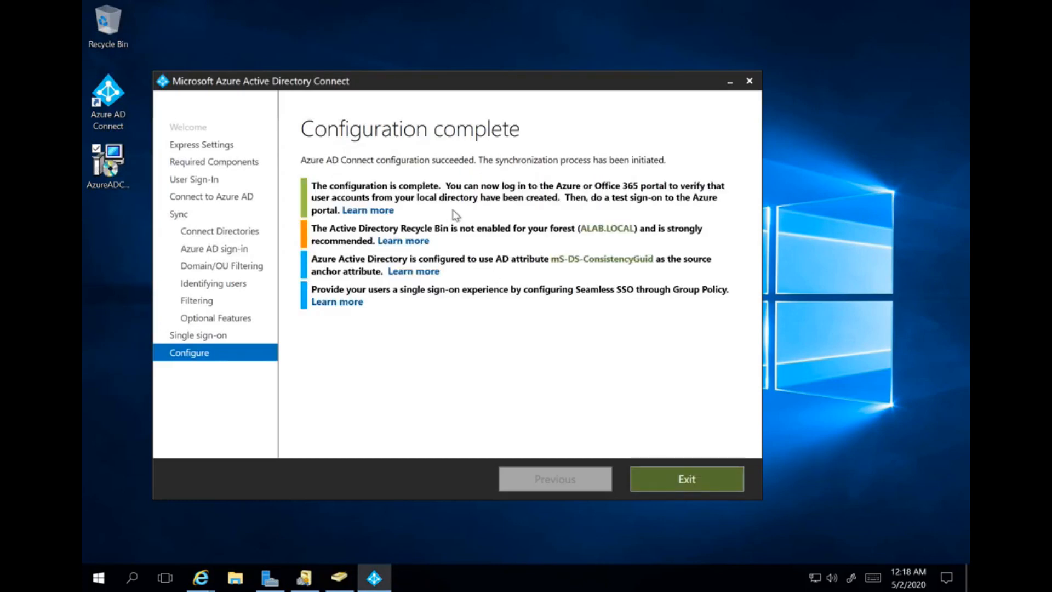
- Exit the finished wizard and show the Active users list in the Microsoft 365 admin center
left_click(651, 477)
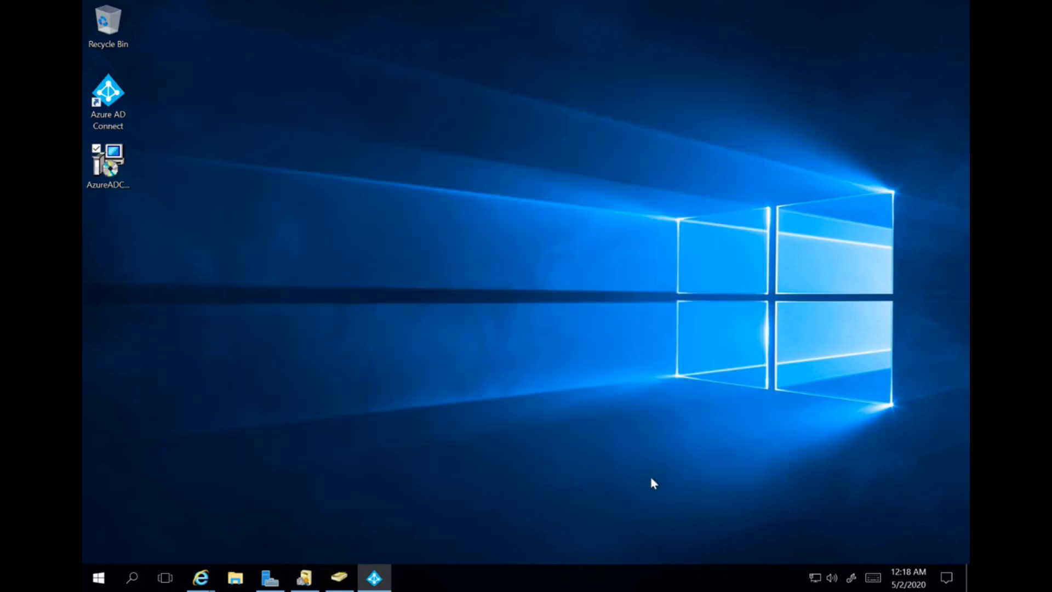
mouse_move(201, 574)
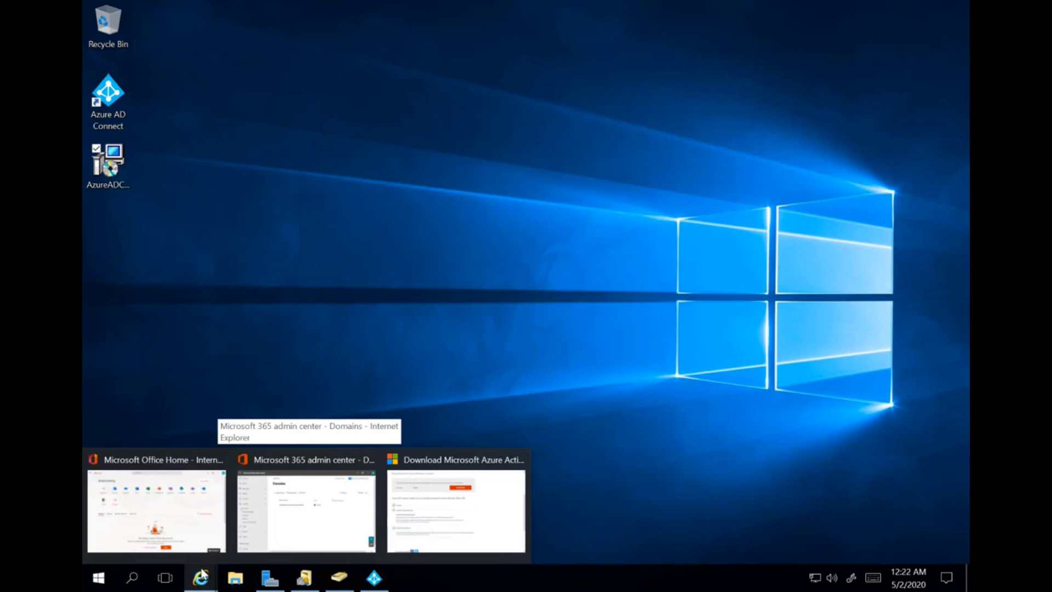
mouse_move(260, 528)
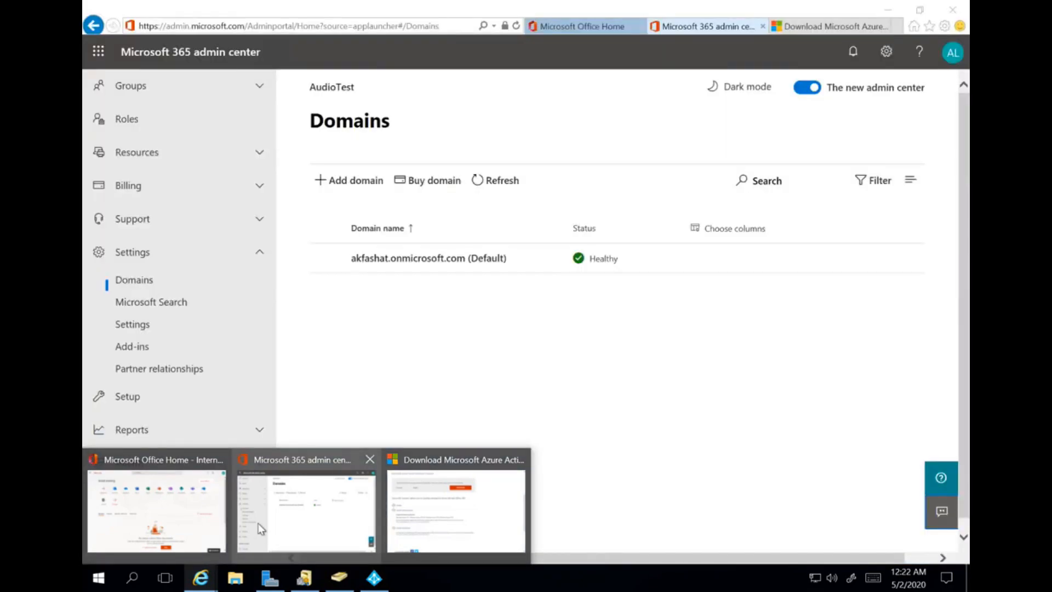
left_click(261, 528)
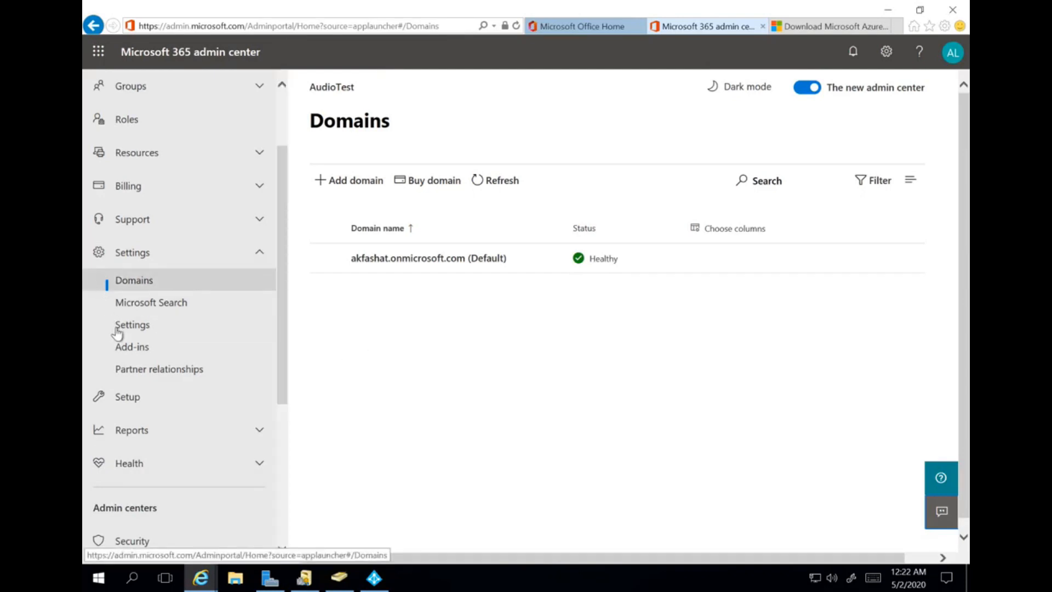
scroll(155, 306, "up", 3)
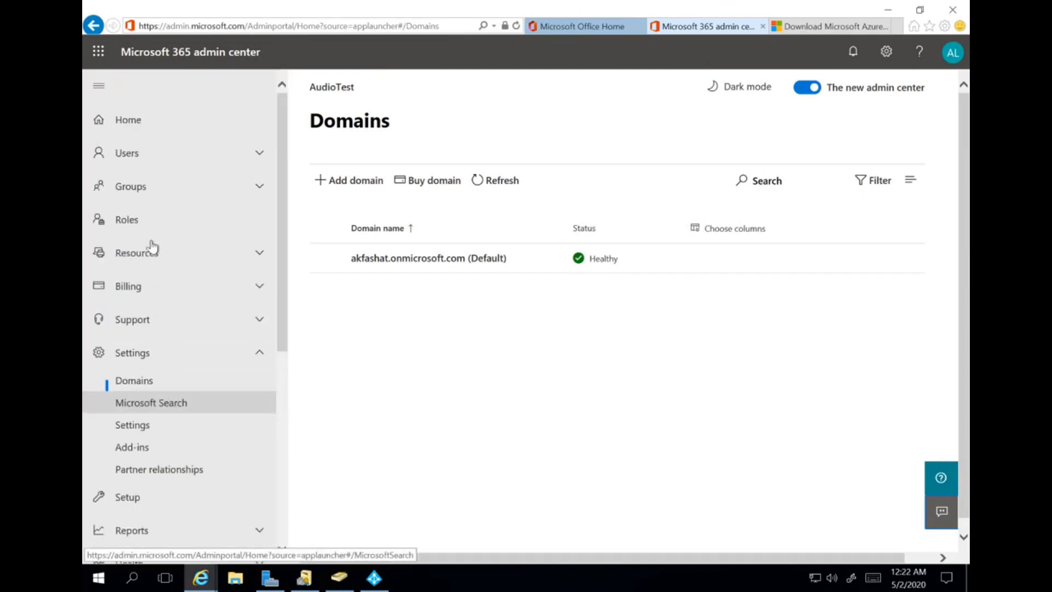
left_click(259, 155)
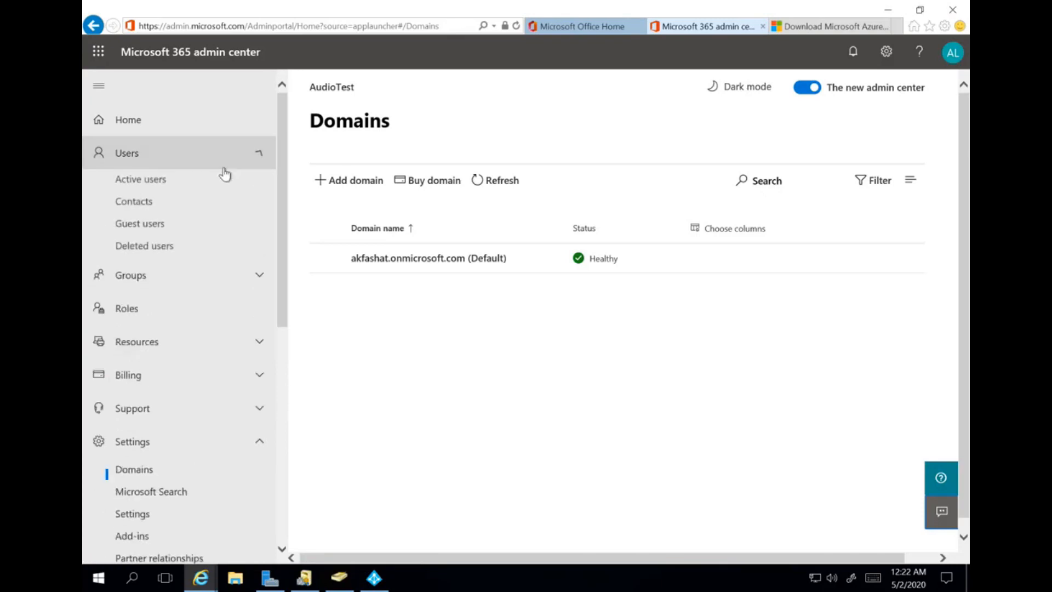
left_click(137, 189)
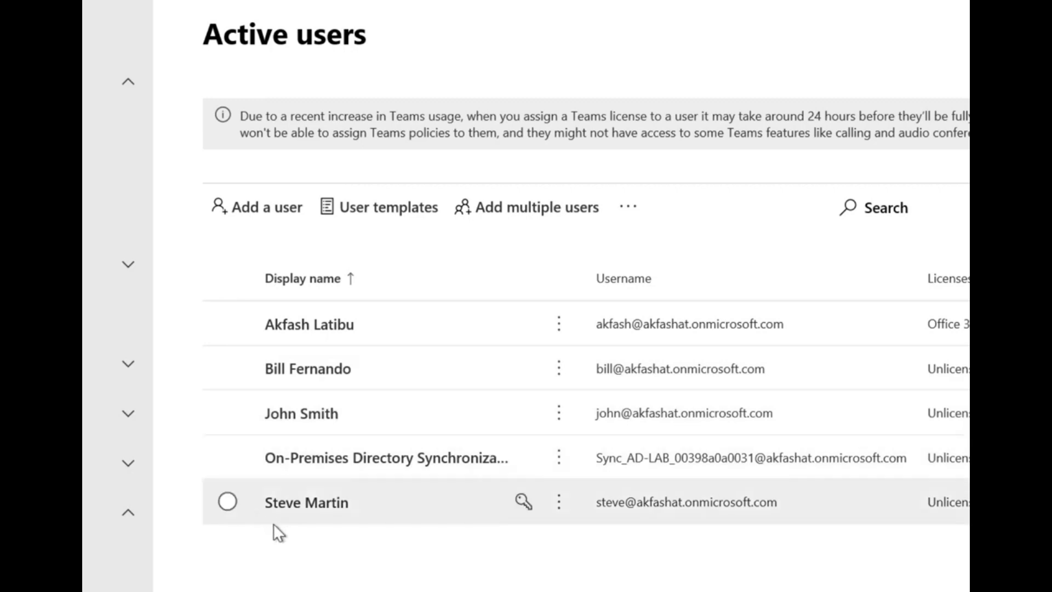
- Open the Azure Active Directory admin center in a new tab, skipping the extra account-info request
scroll(108, 351, "down", 5)
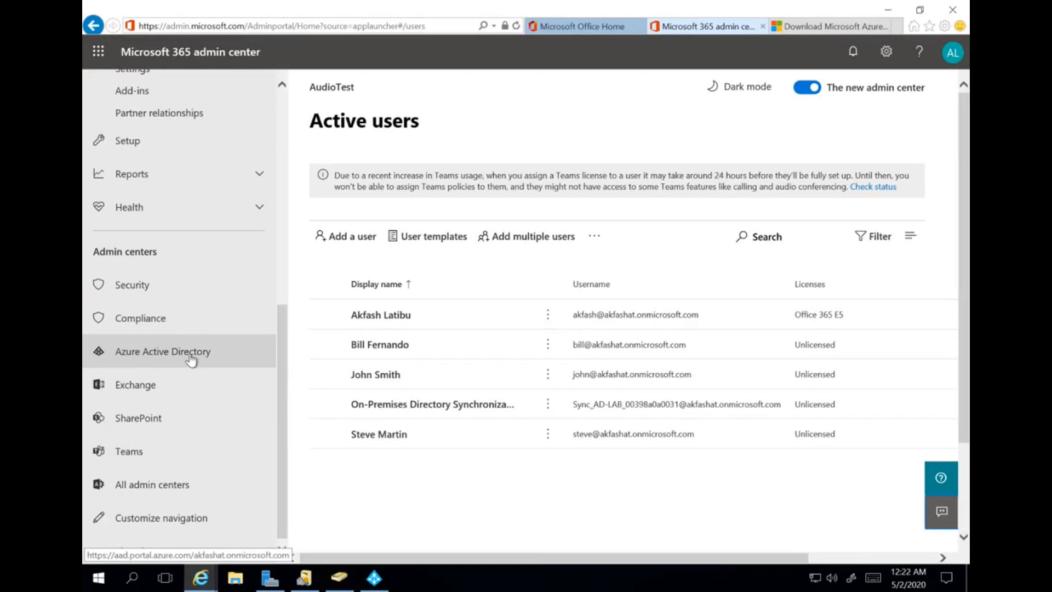
right_click(190, 356)
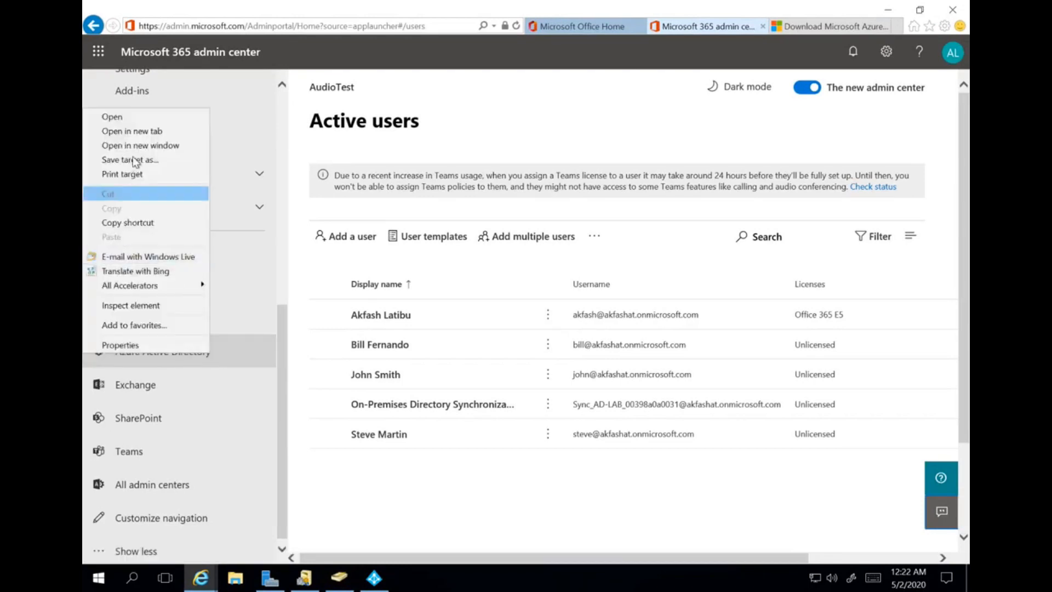
left_click(138, 132)
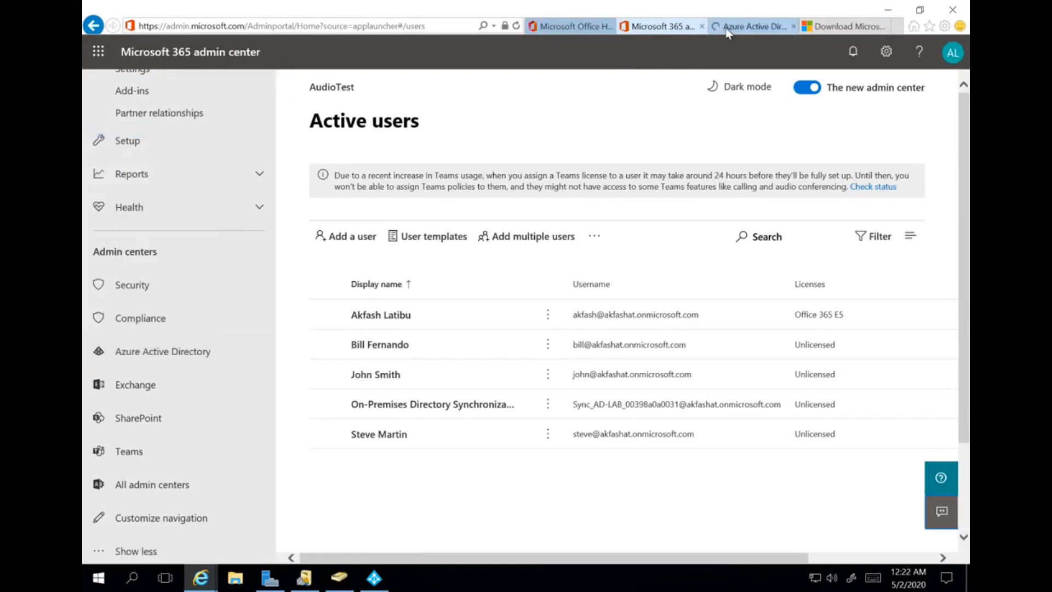
left_click(729, 32)
left_click(496, 327)
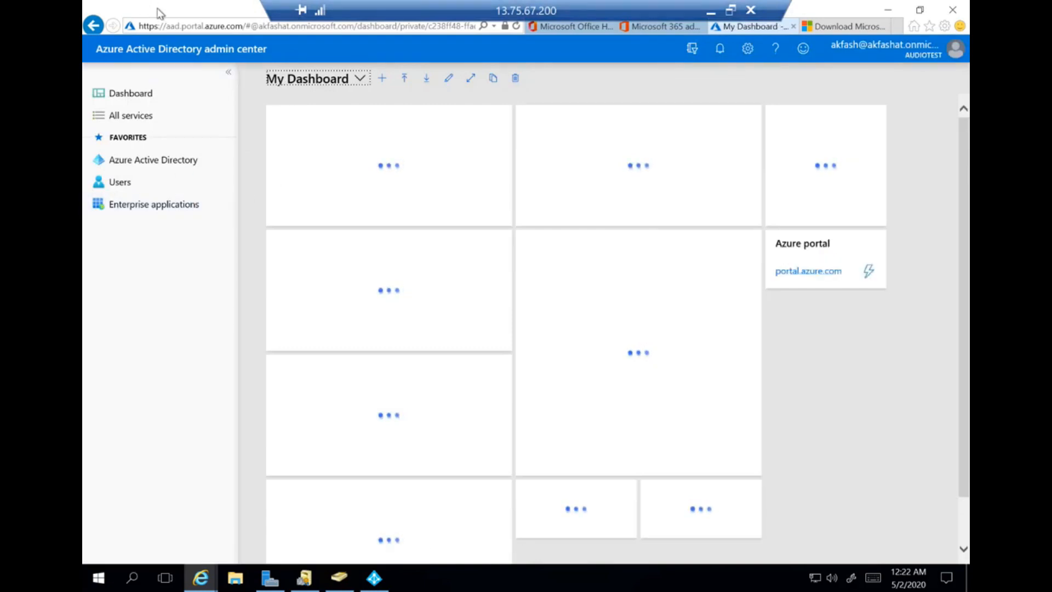
left_click(97, 580)
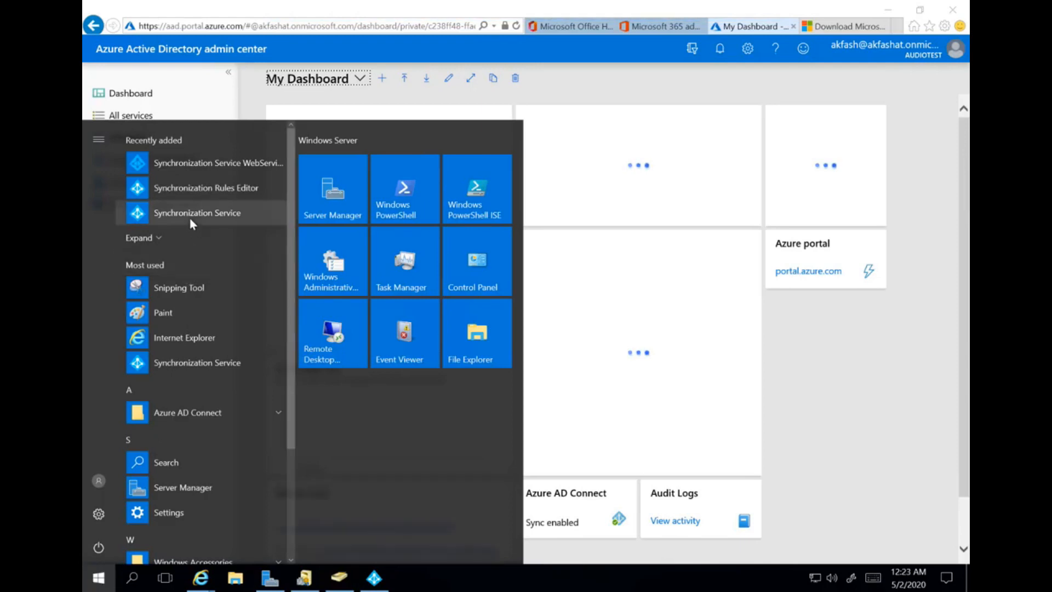
- Check in Synchronization Service Manager that the ALAB.LOCAL Full Import added 5 objects
left_click(179, 213)
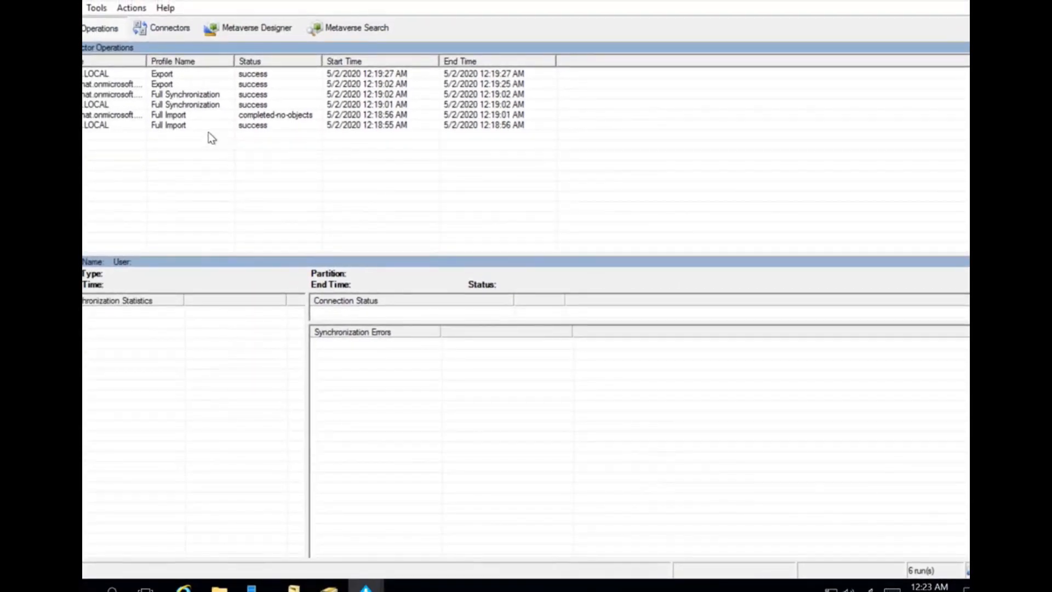
left_click(130, 125)
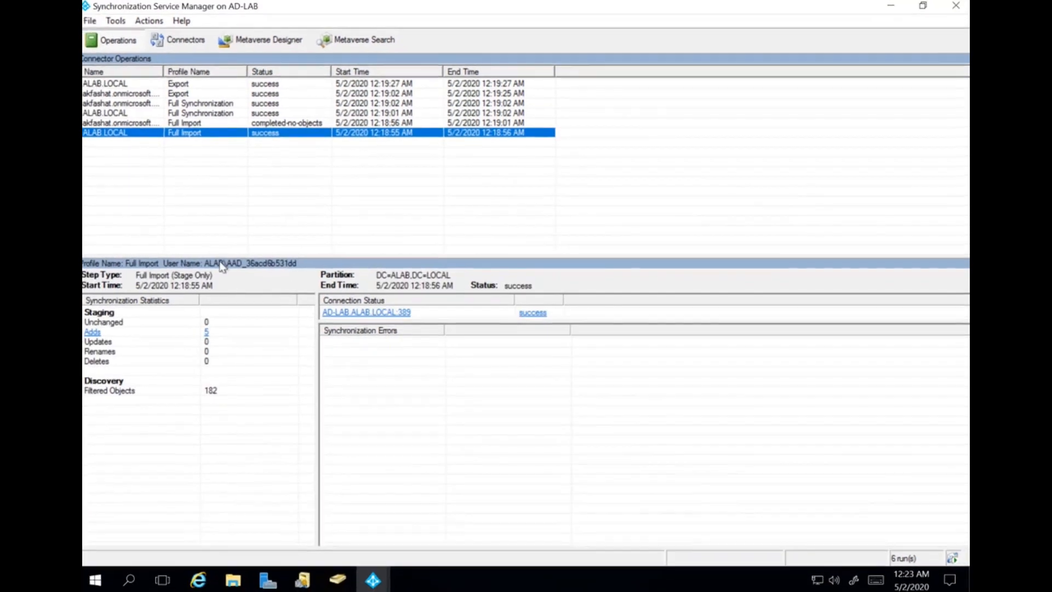
left_click(95, 332)
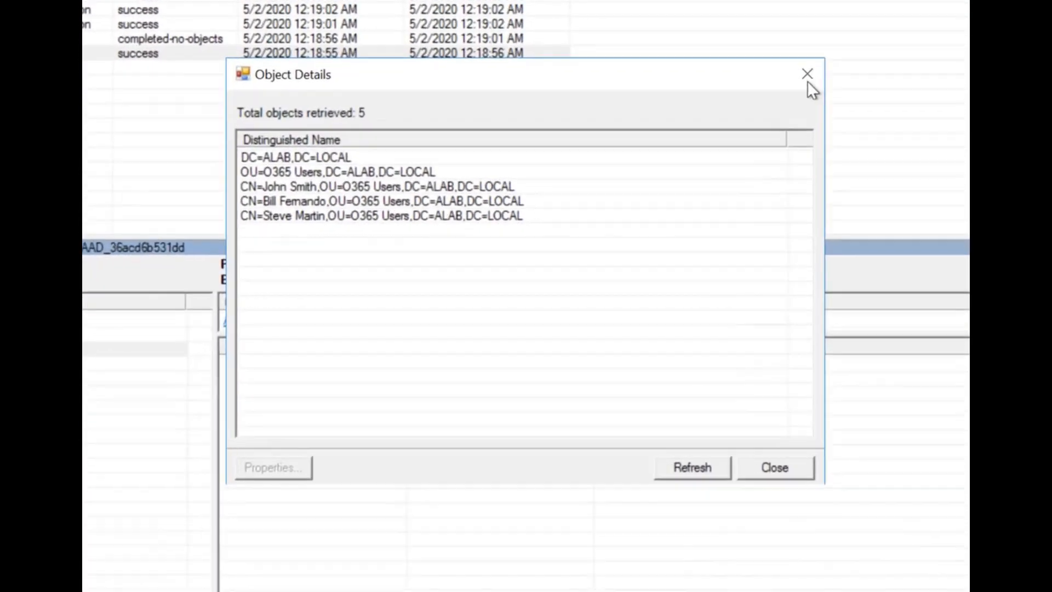
left_click(809, 75)
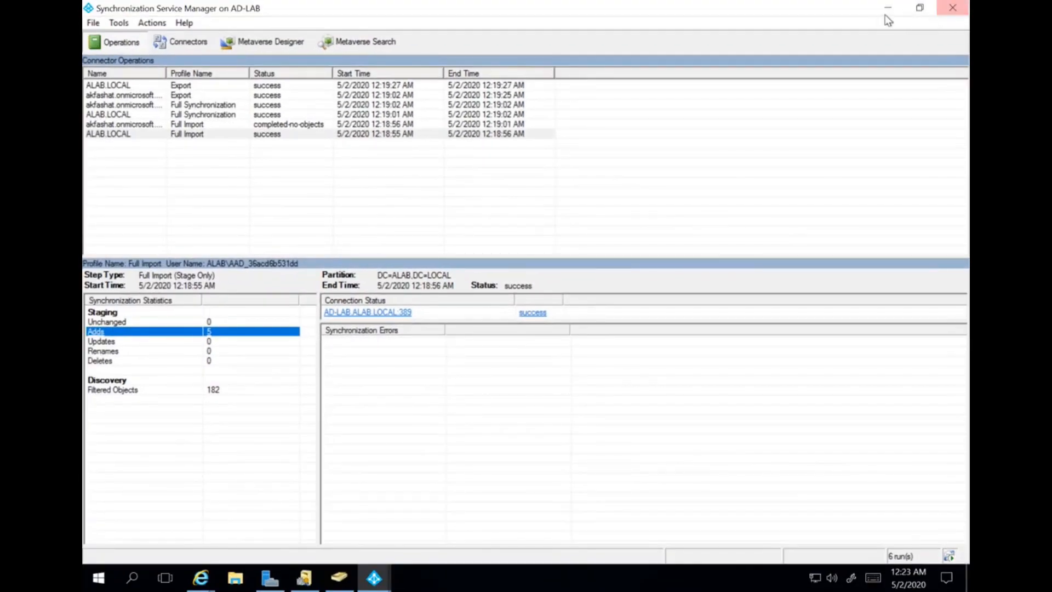
left_click(888, 8)
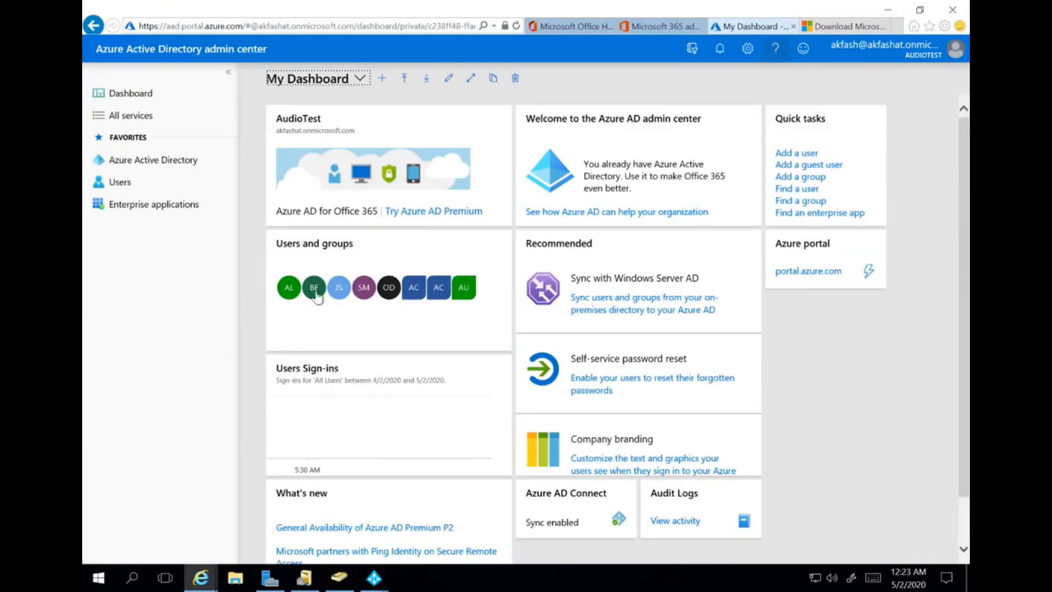
- Show the All users blade via Users under Favorites in the left pane
left_click(115, 185)
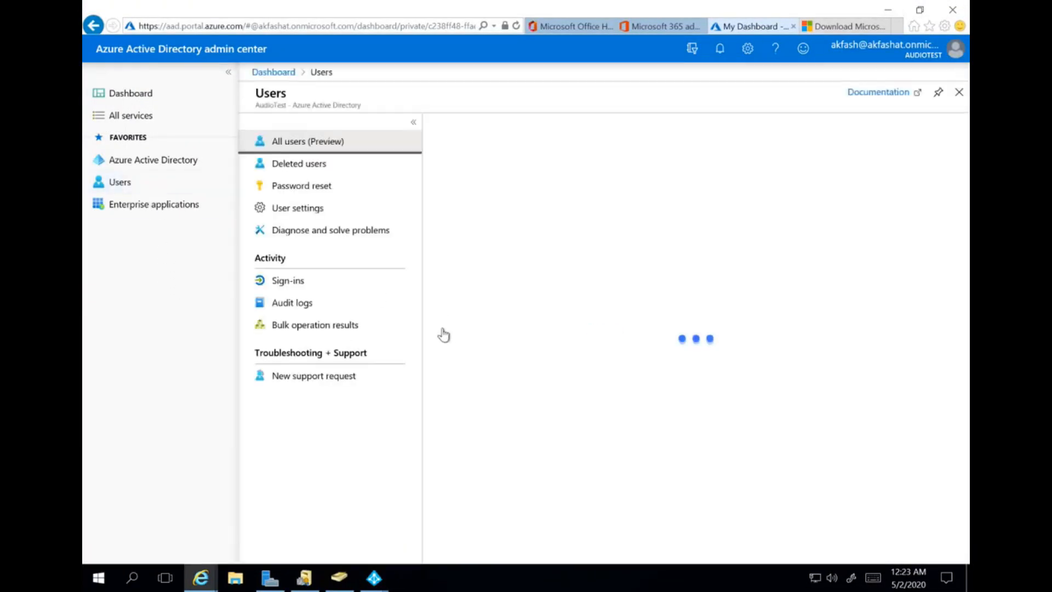